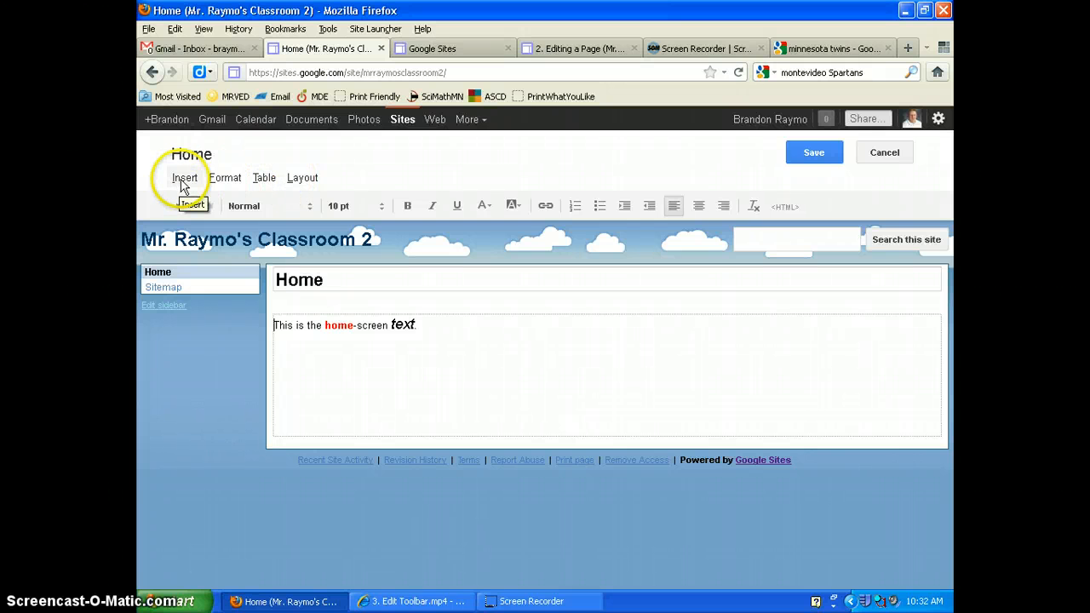
click(182, 184)
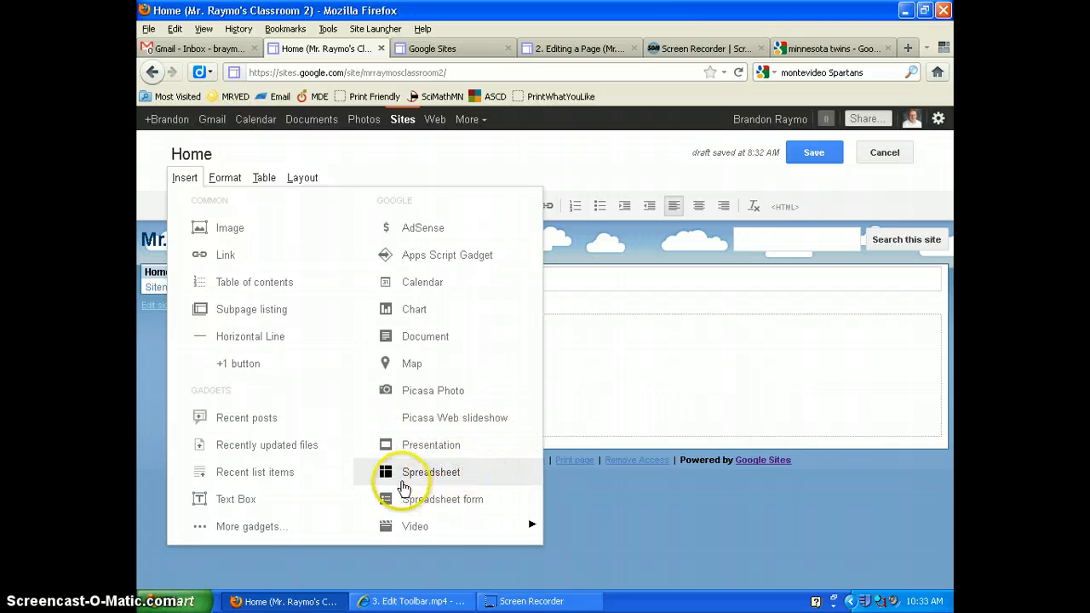
mouse_move(487, 528)
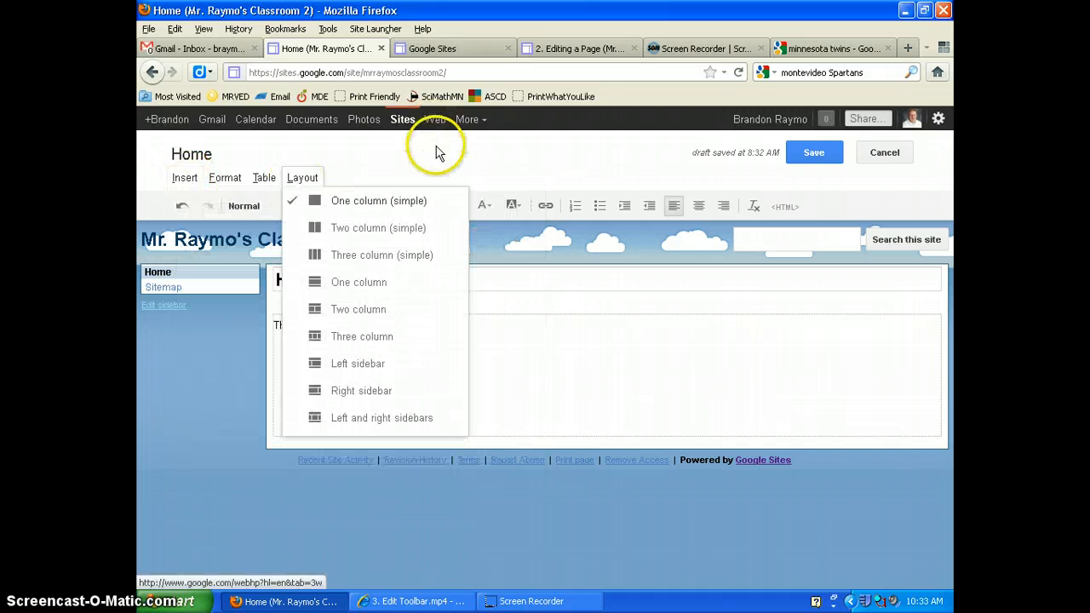
mouse_move(242, 186)
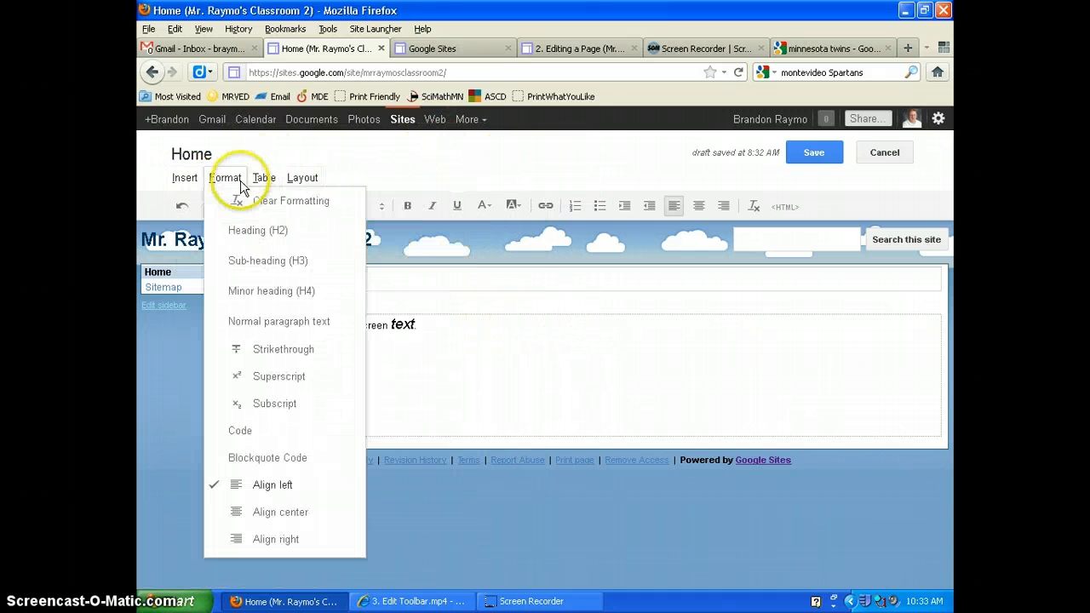
click(406, 157)
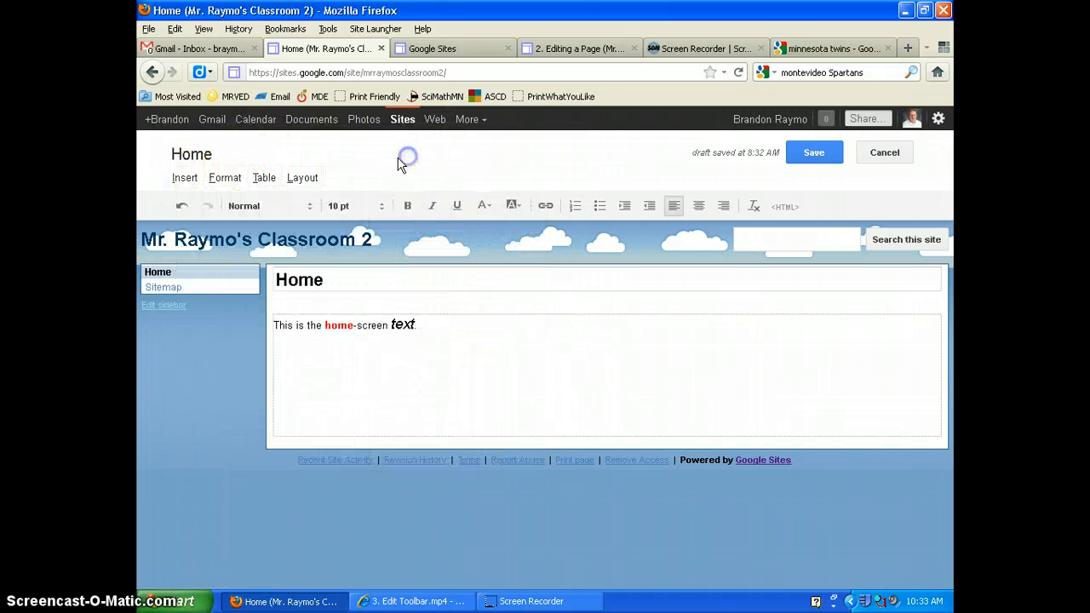
Step: Start inserting an image into the Home page, leaving the source set to uploaded images
click(183, 181)
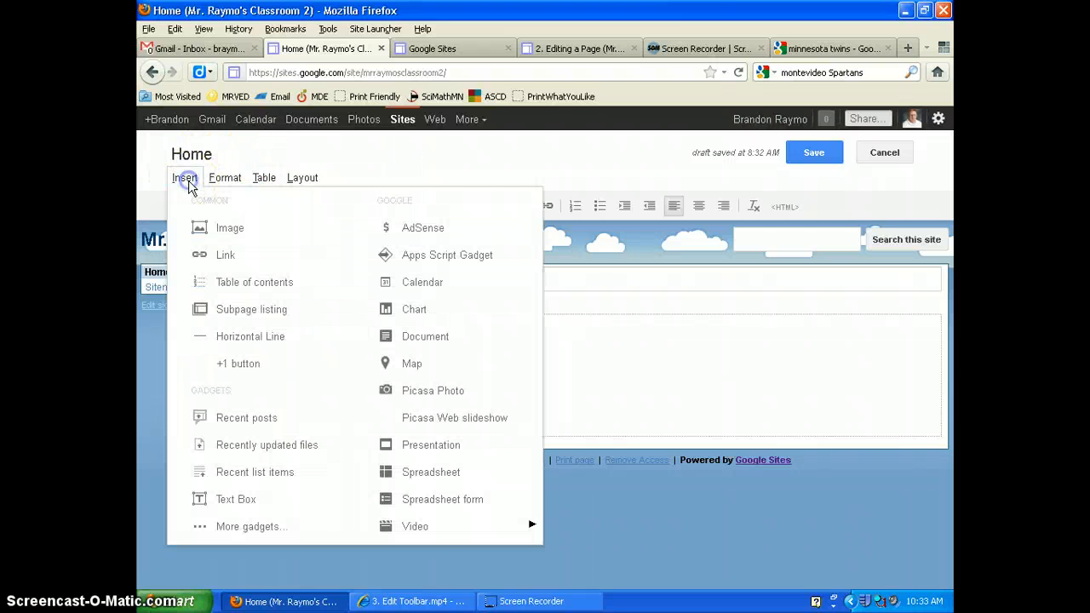
click(223, 228)
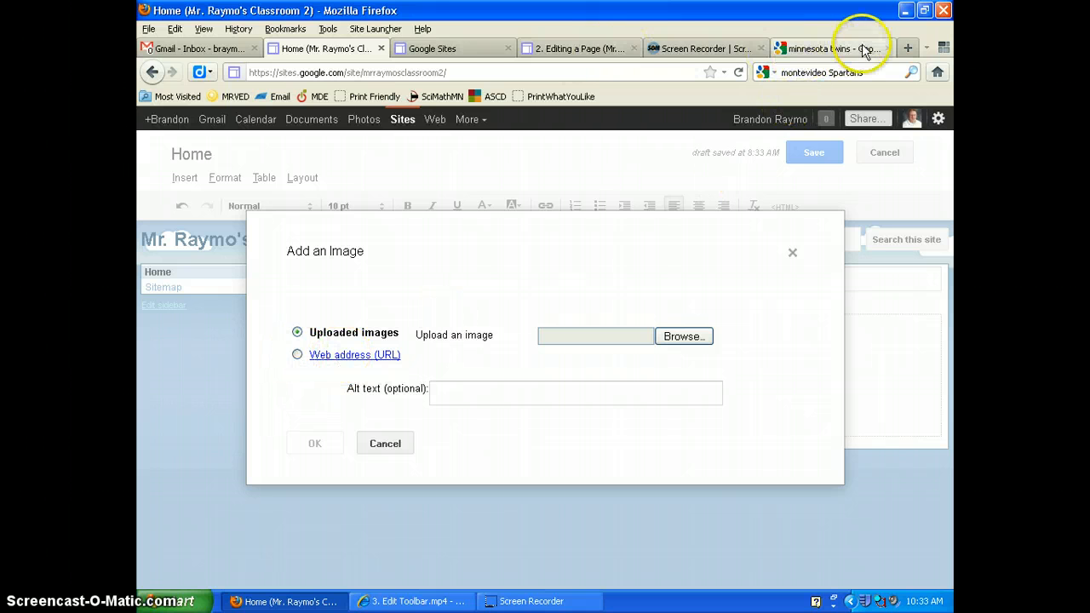
Step: Switch to Google and search its images for "Minnesota Twins"
click(823, 51)
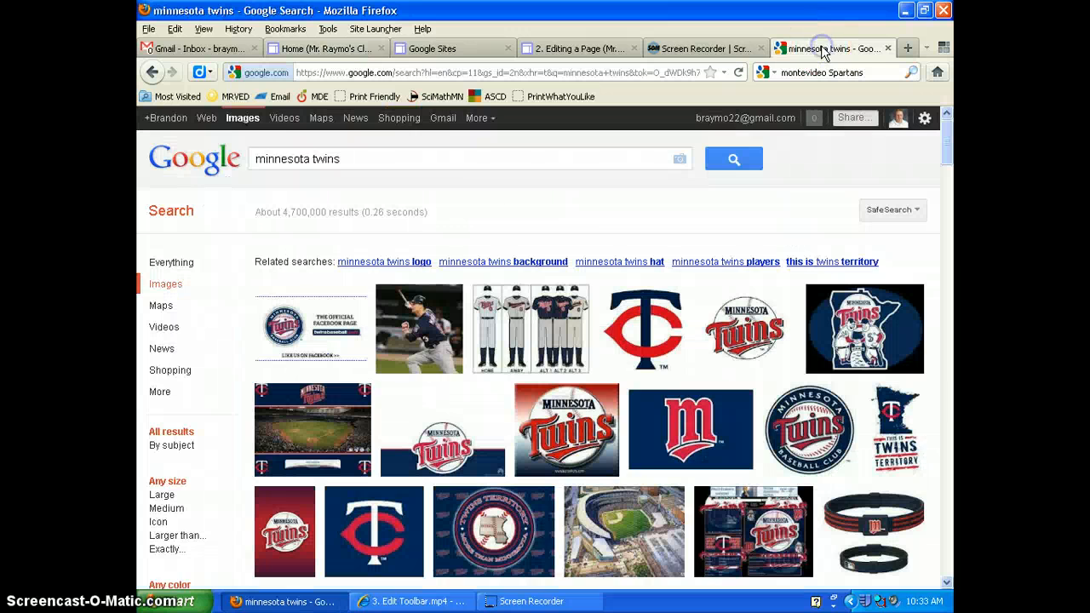
click(177, 166)
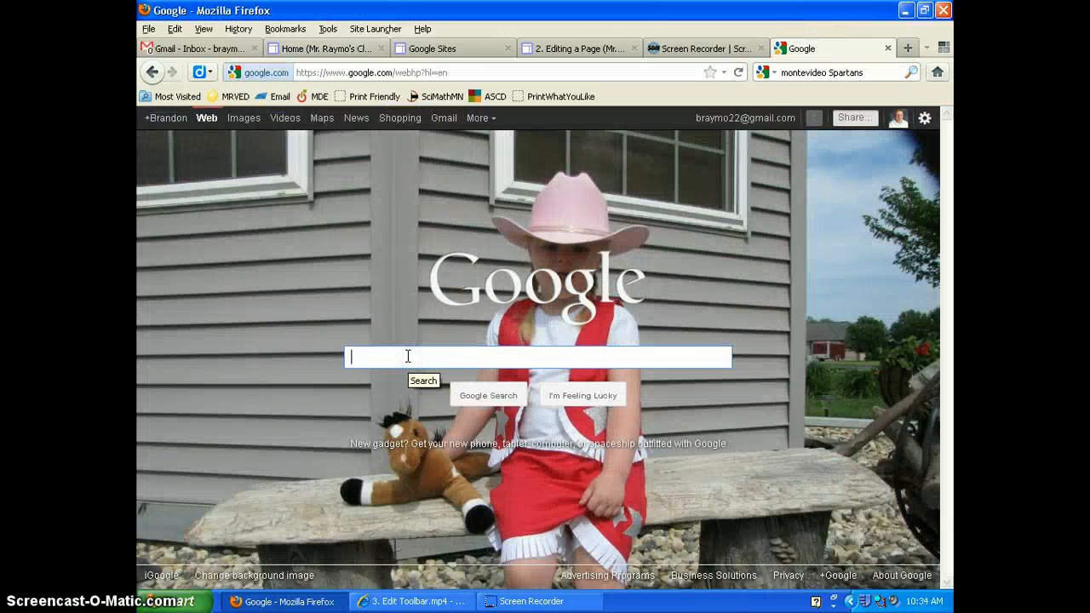
text(Minnesota )
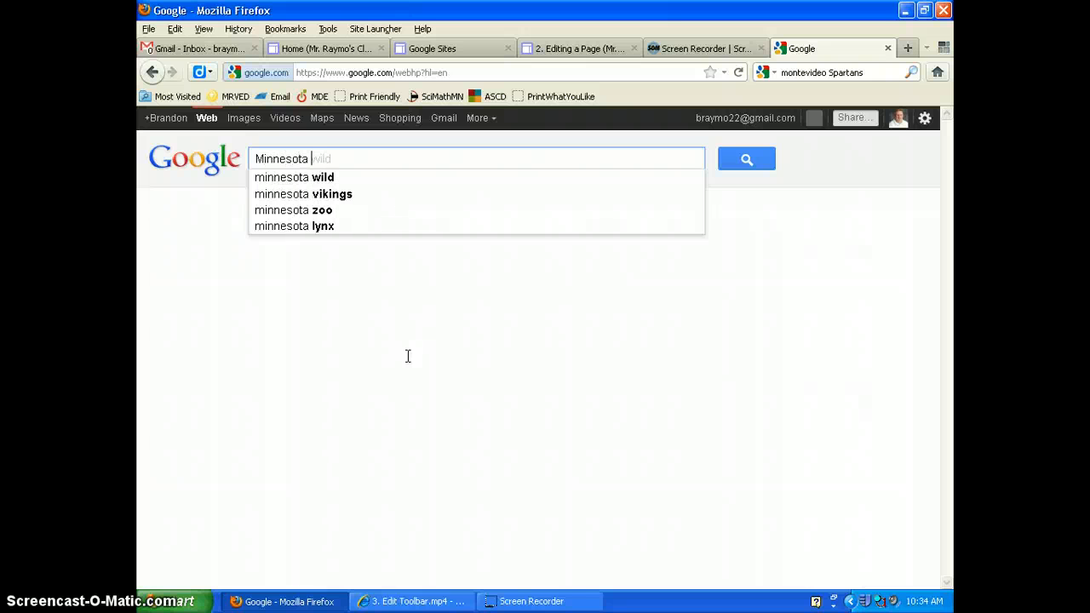
text(Twins)
click(238, 119)
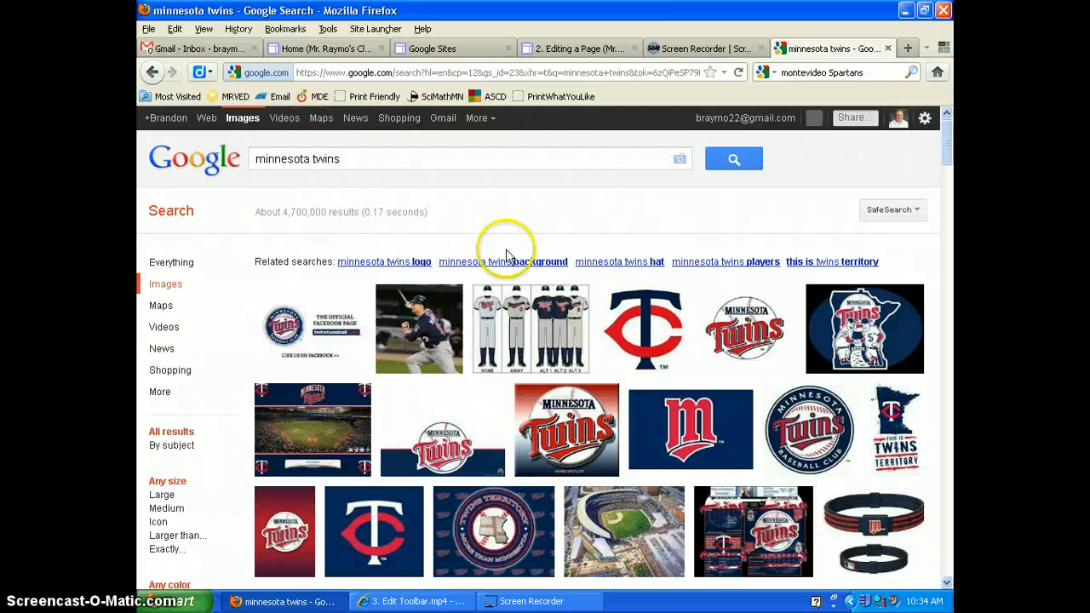
Step: Open the Twins TC logo from the image results and save it to the Desktop as the GIF "twins logo"
mouse_move(653, 338)
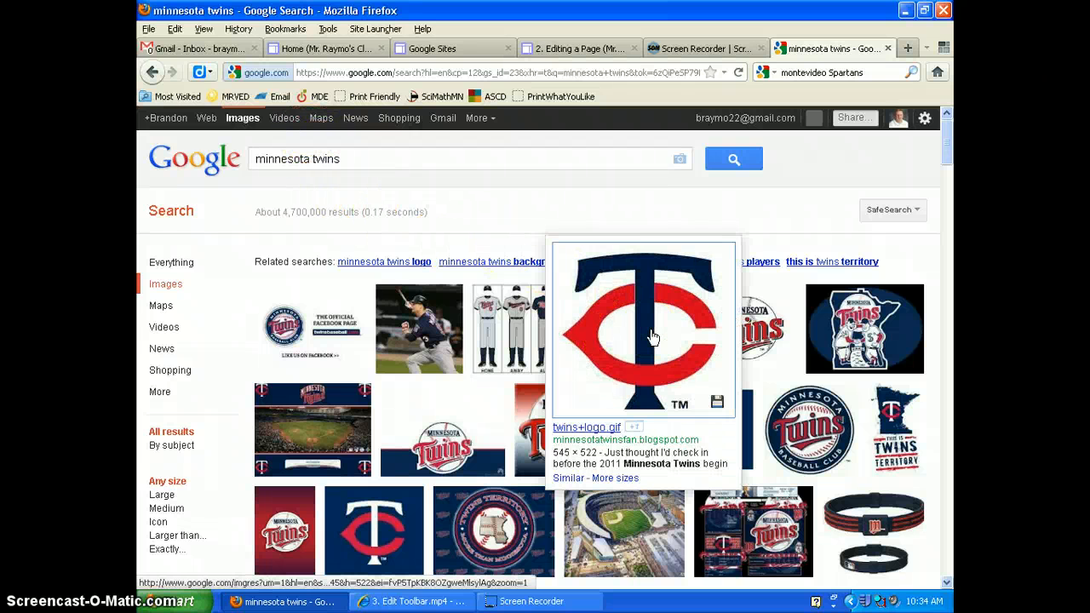
click(653, 337)
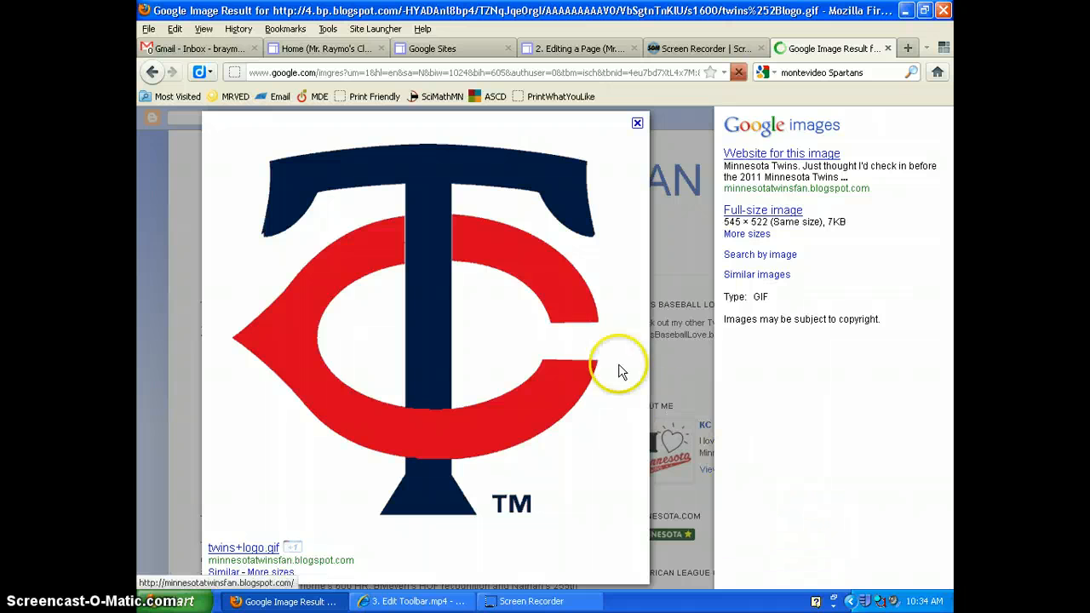
right_click(457, 307)
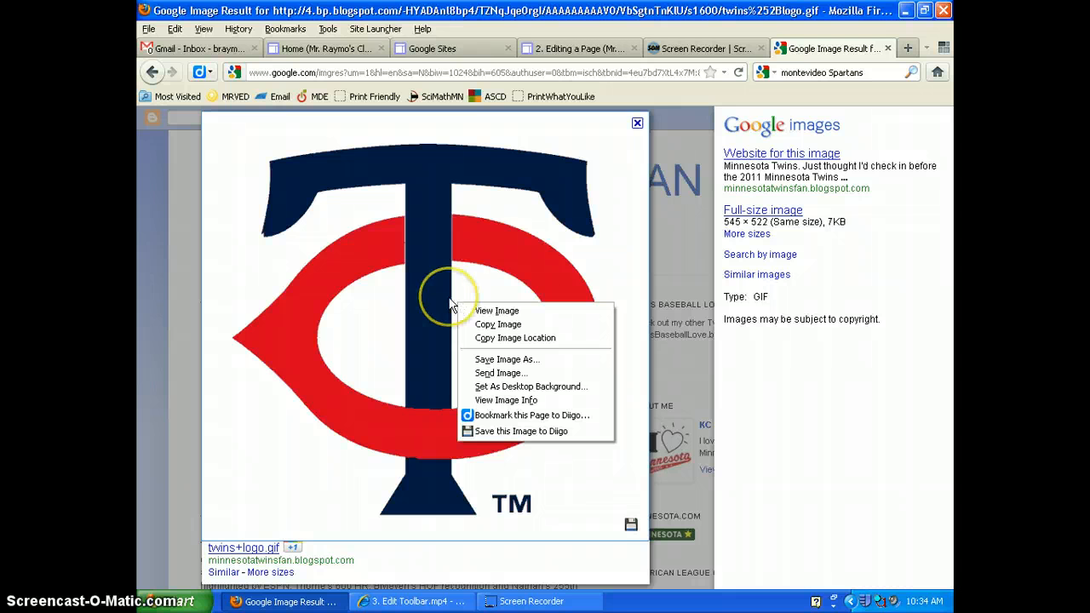
click(493, 361)
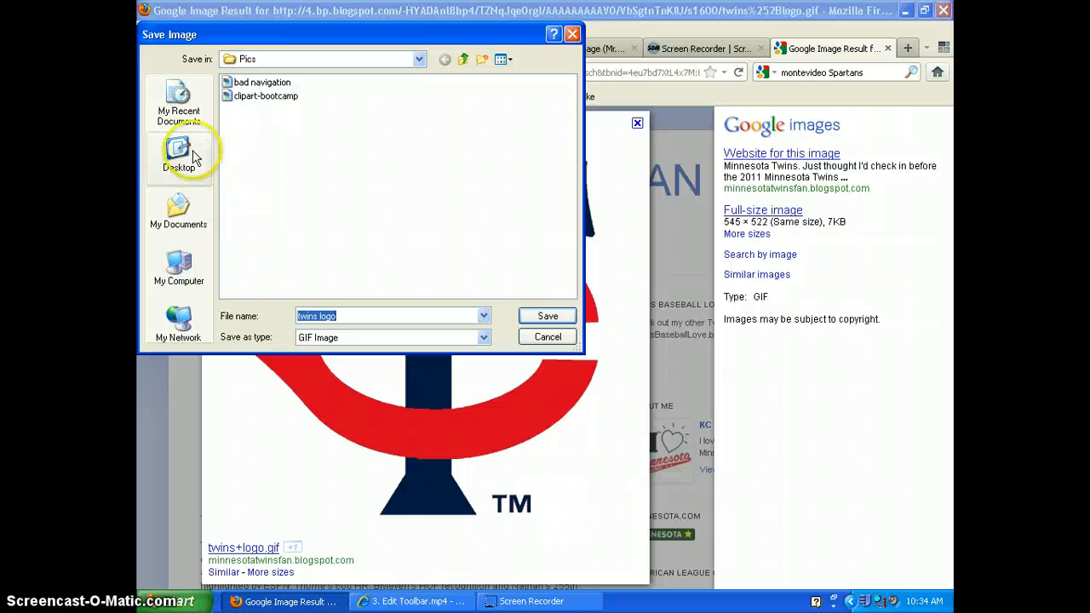
click(189, 155)
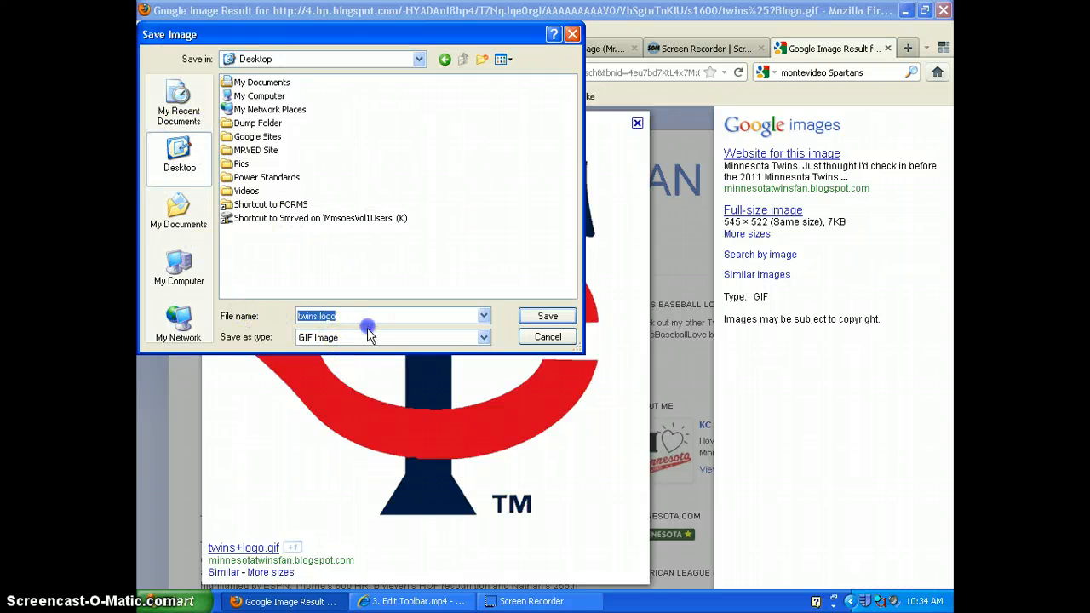
click(548, 317)
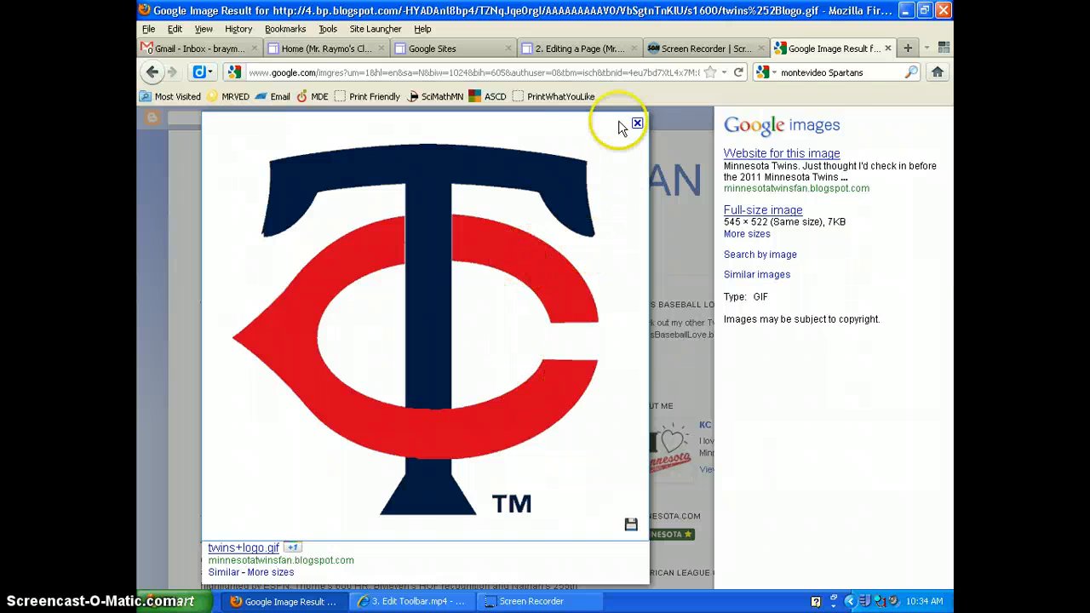
Step: Return to the Home page editor, upload "twins logo" from the Desktop, and insert it into the page
click(317, 50)
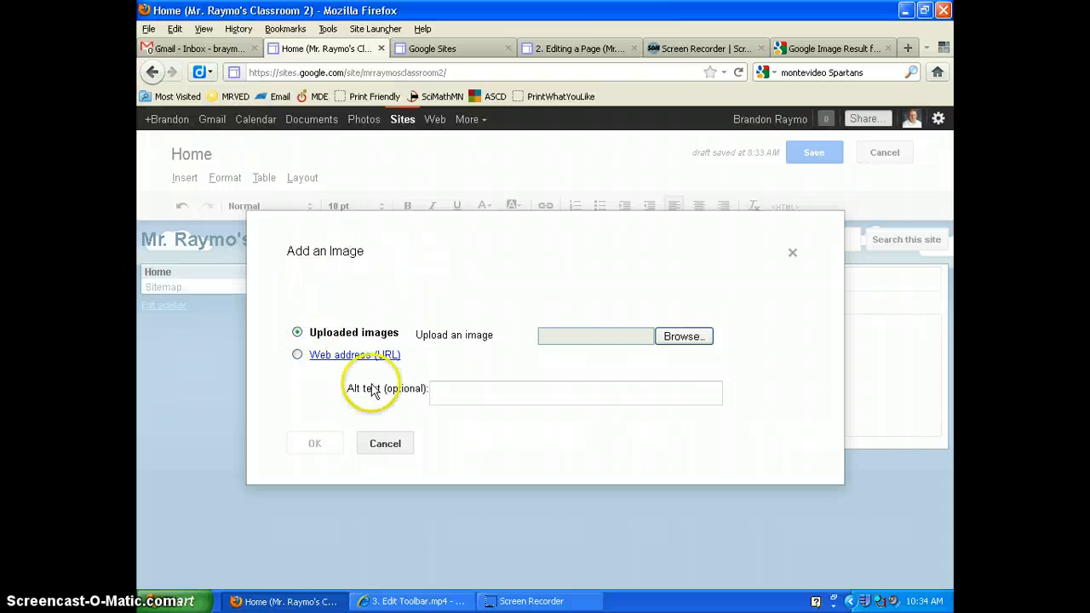
click(590, 337)
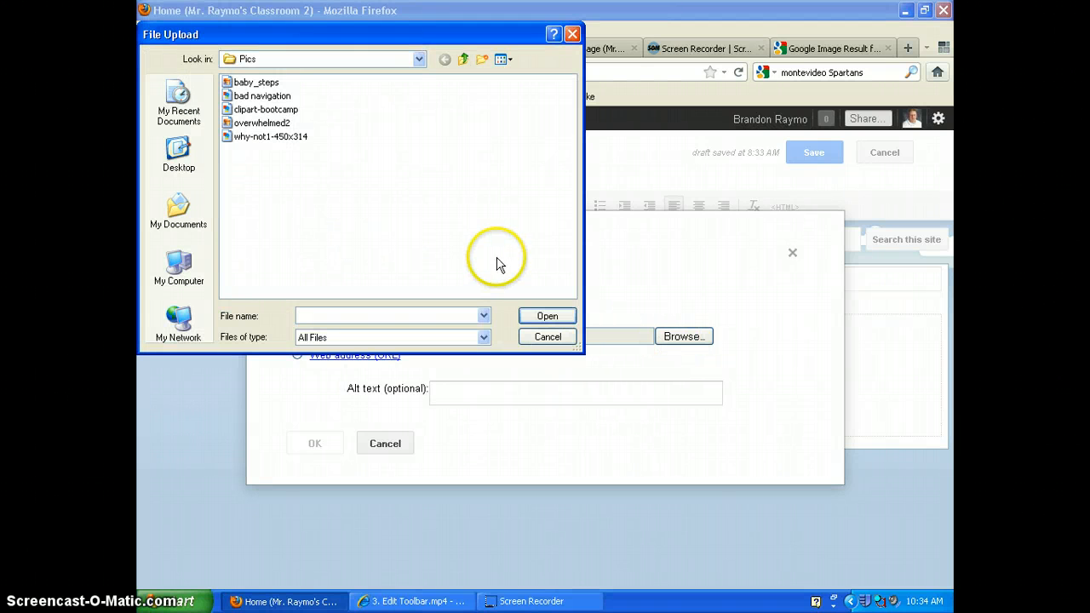
click(175, 164)
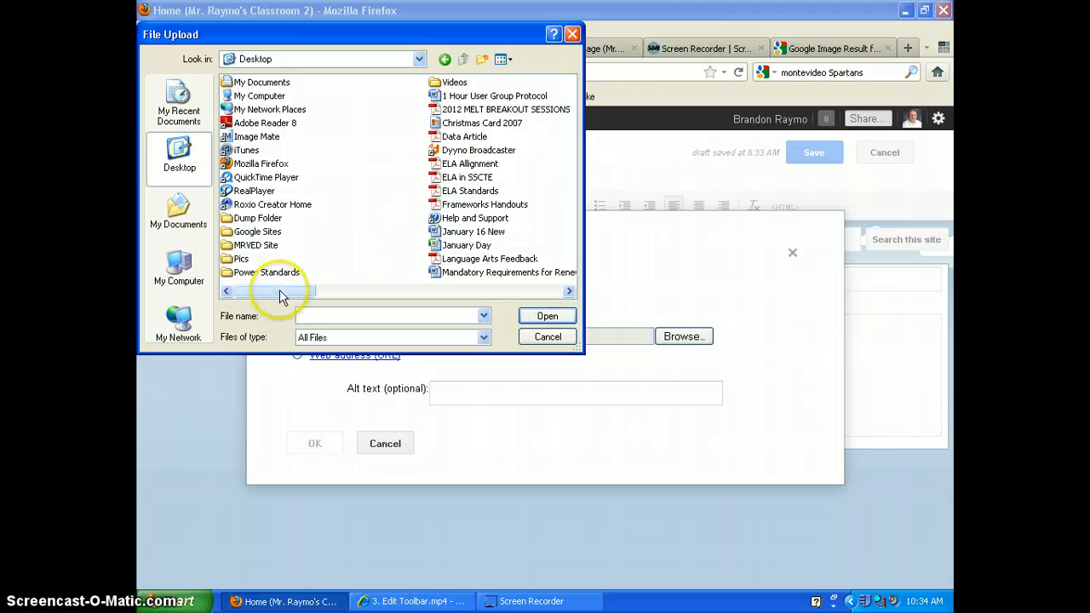
drag(280, 290, 352, 298)
click(460, 274)
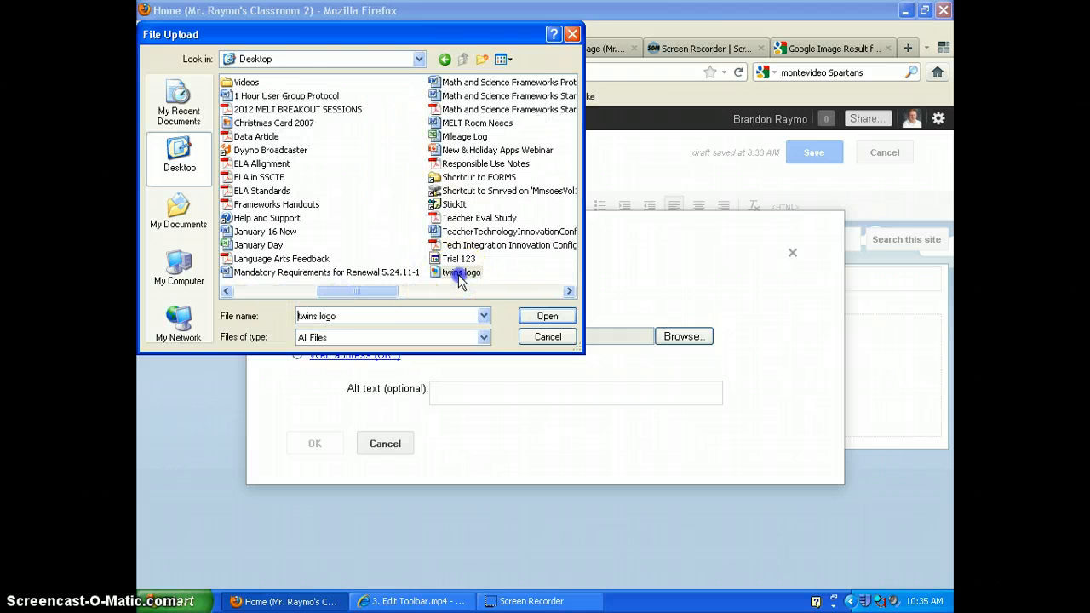
double_click(461, 274)
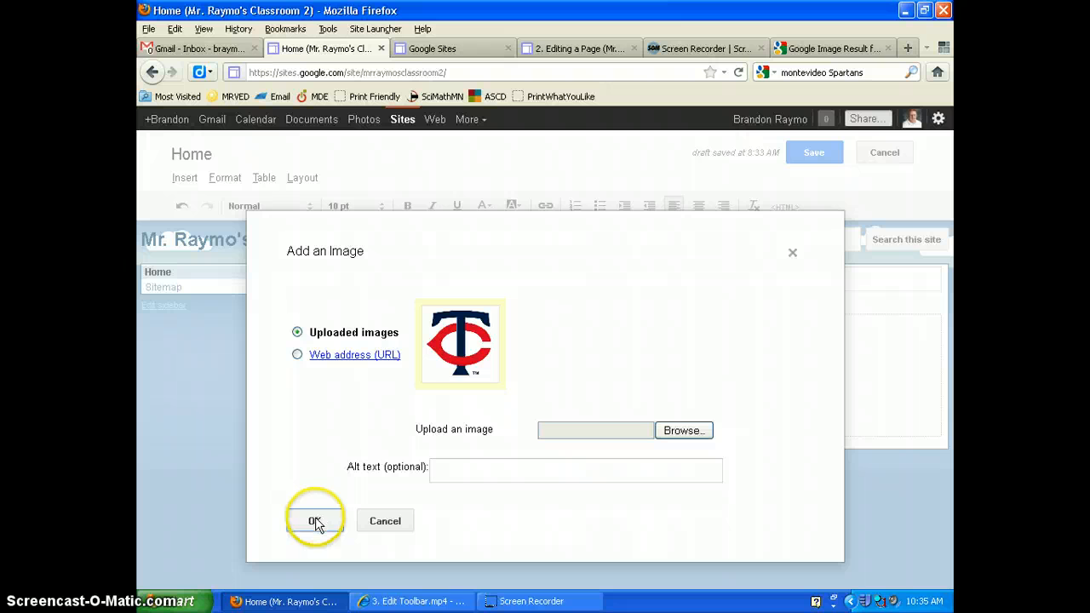
click(317, 522)
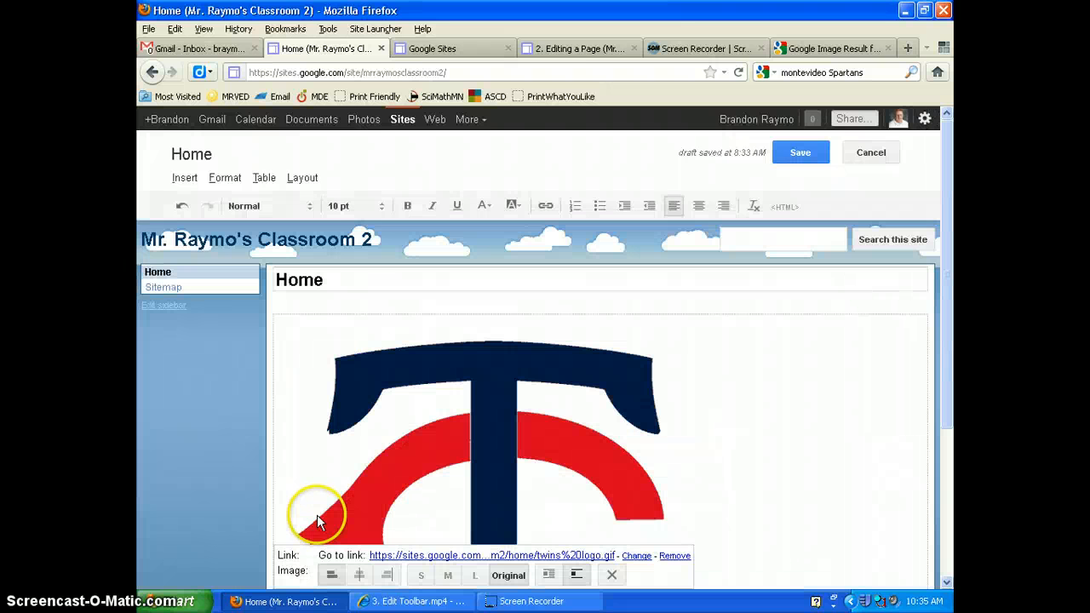
Step: Turn on text wrapping for the inserted Twins logo and reduce it to the small (S) size
drag(954, 290, 949, 381)
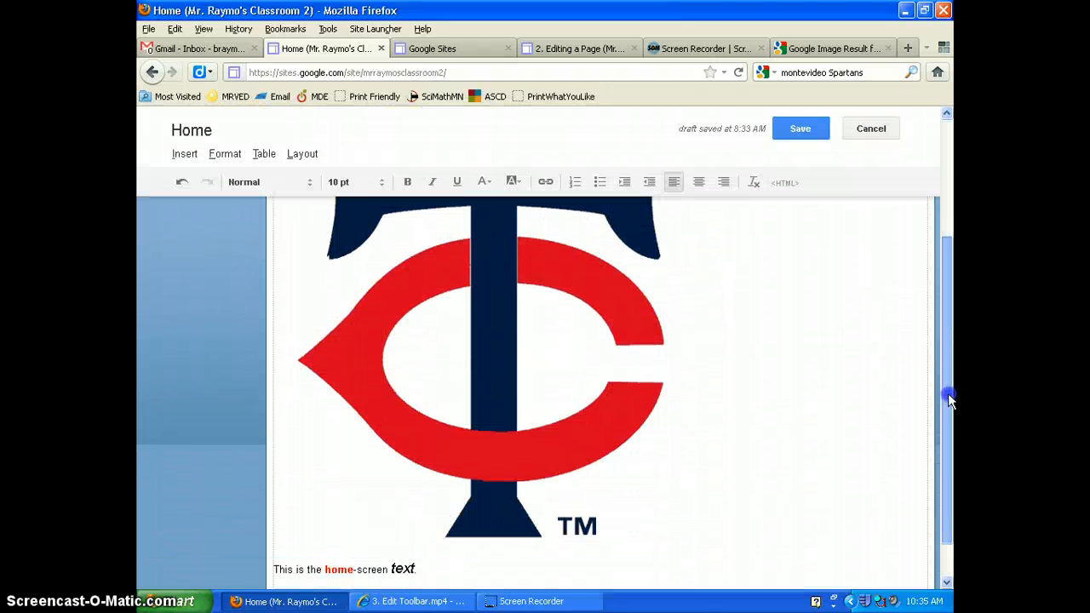
click(545, 415)
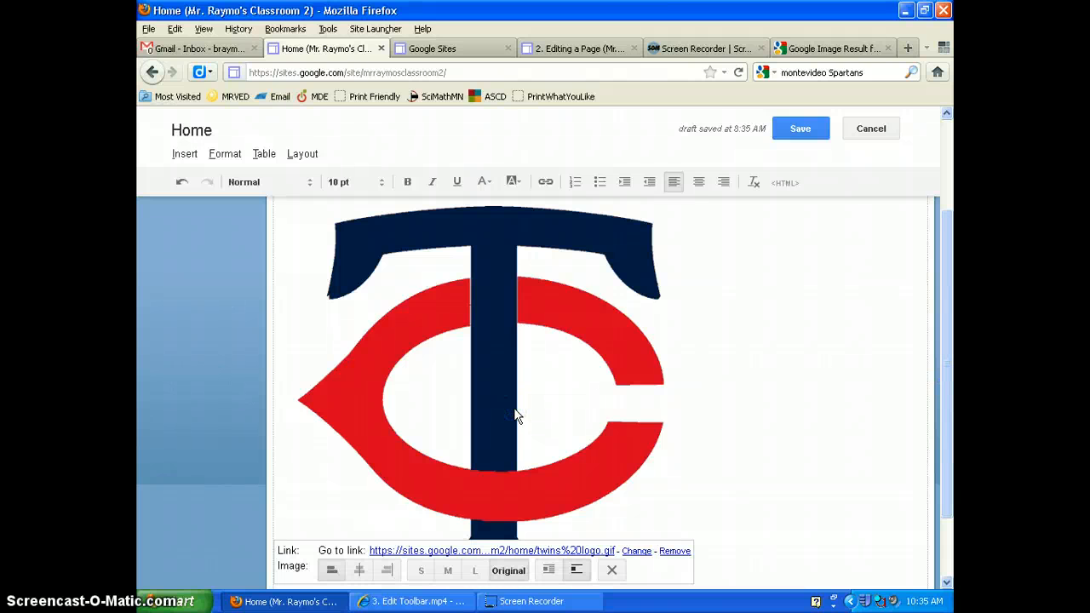
click(820, 387)
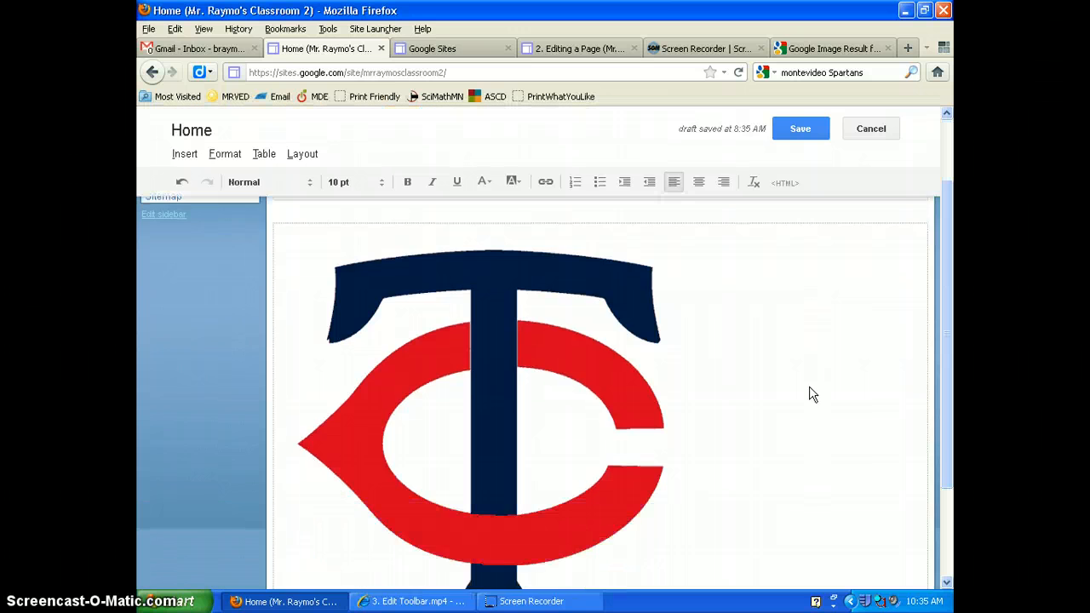
scroll(812, 394, down, 3)
scroll(811, 392, up, 5)
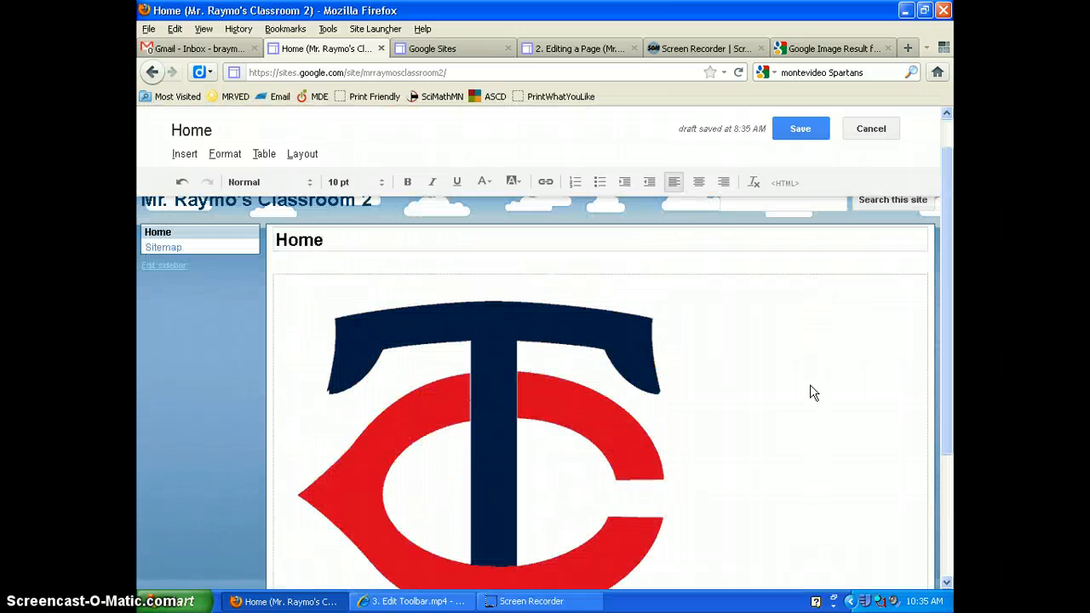
scroll(811, 393, down, 2)
click(501, 365)
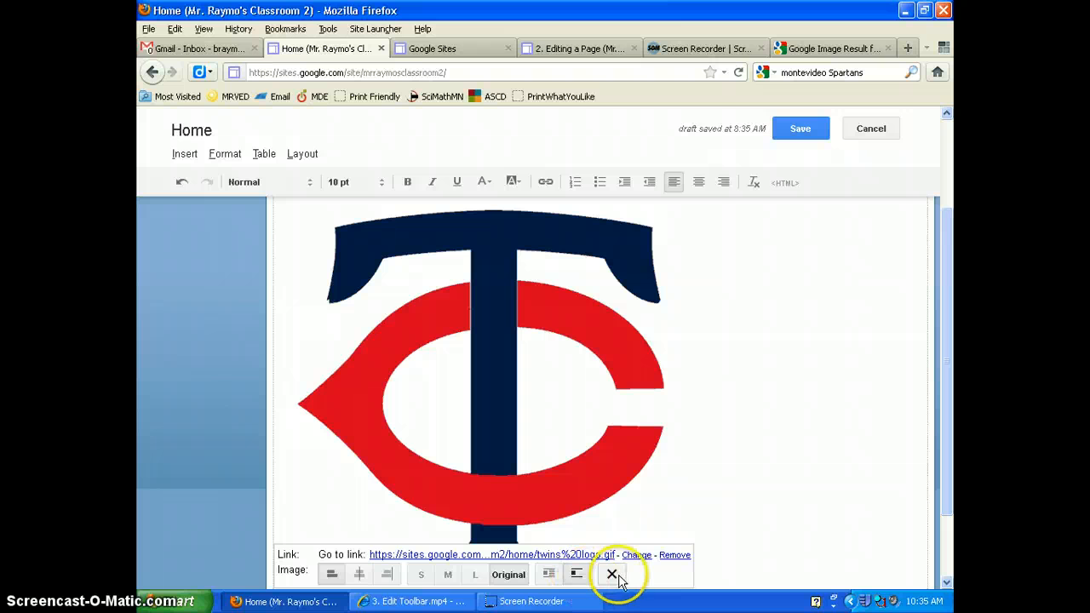
click(548, 576)
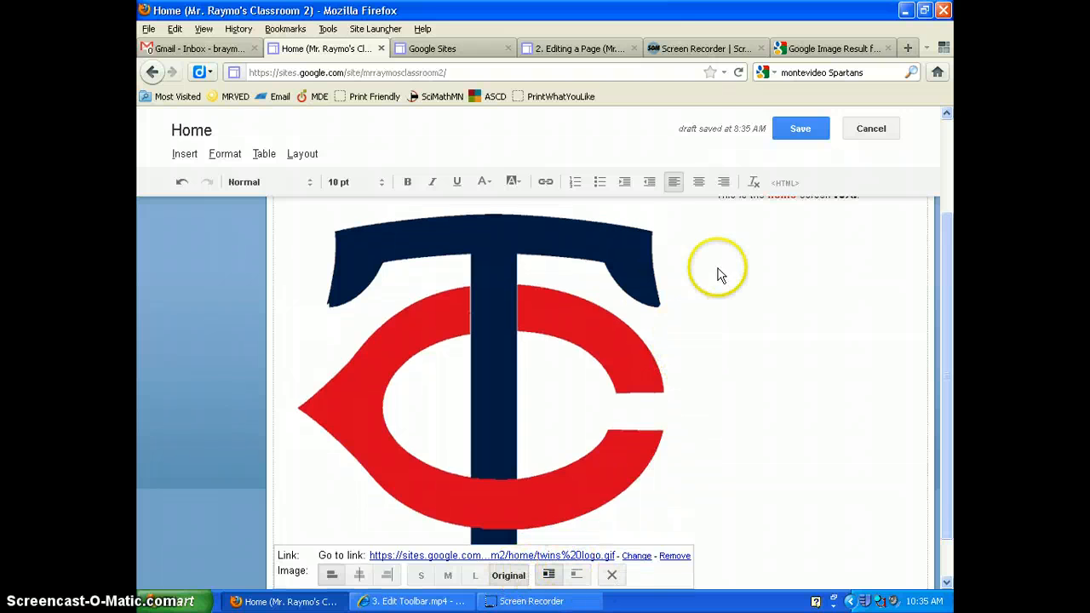
click(476, 575)
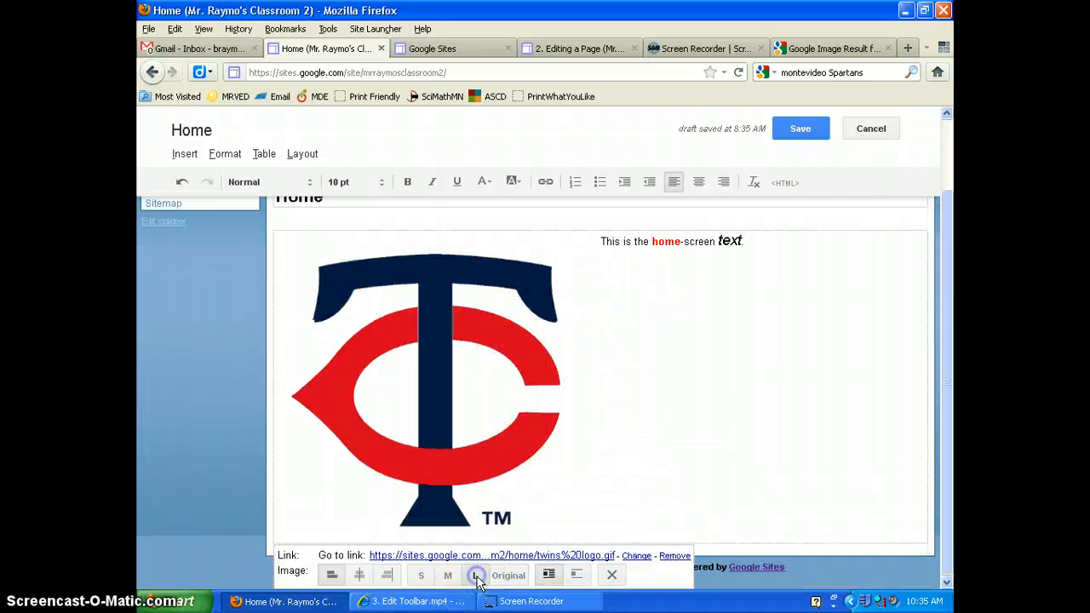
click(448, 575)
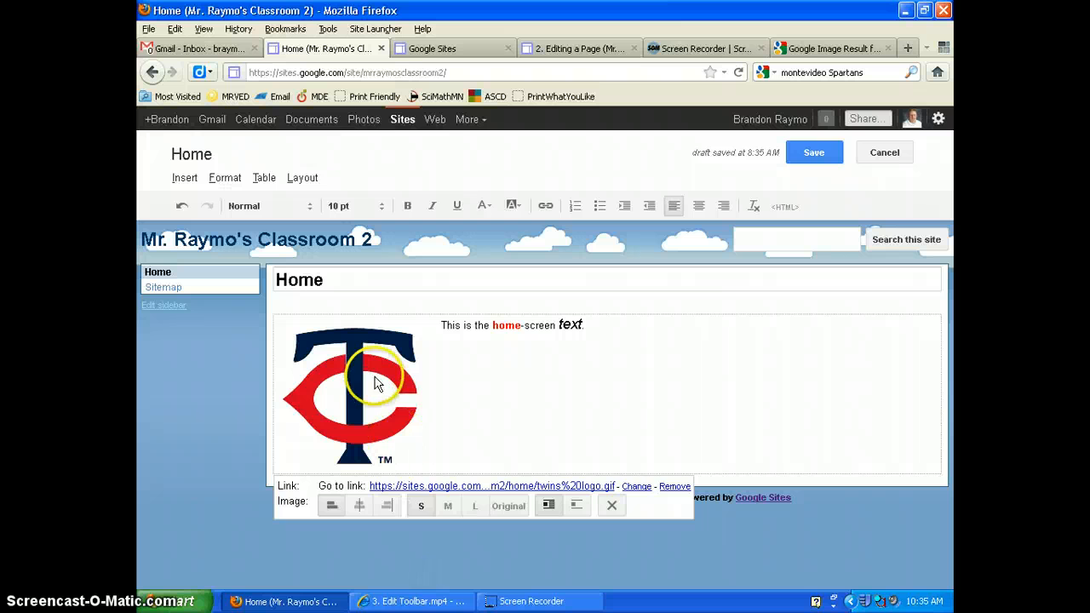
Step: Finish editing the Twins logo and save the Home page
click(375, 384)
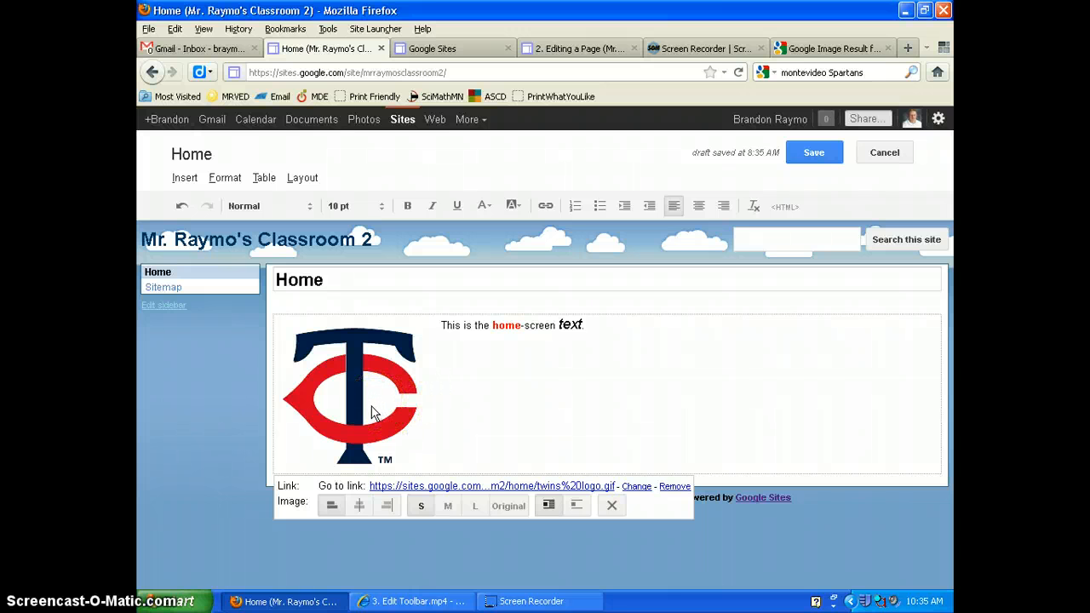
click(754, 398)
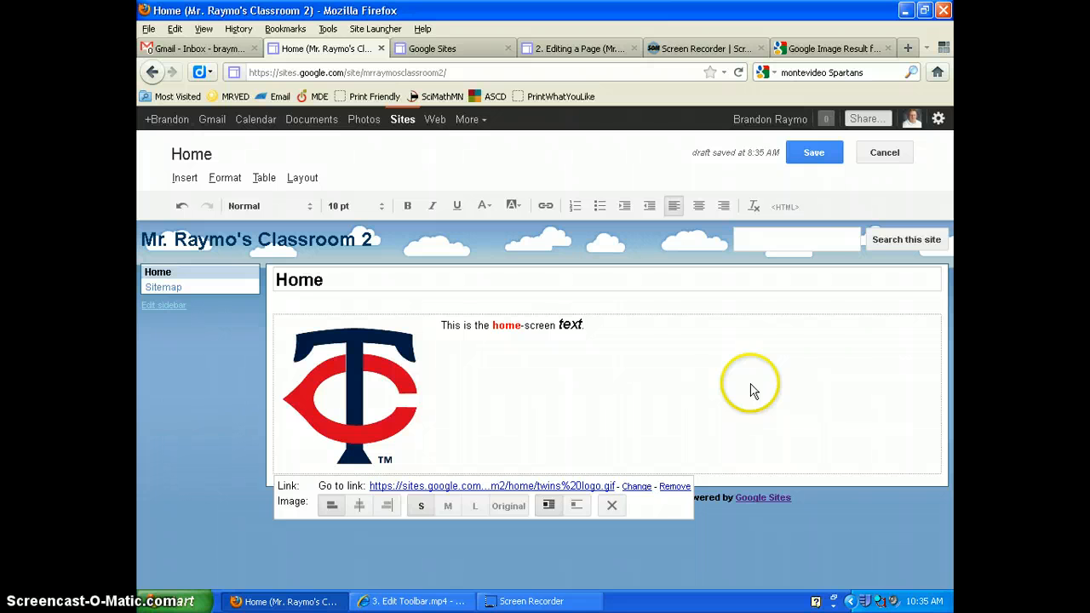
click(757, 459)
click(818, 154)
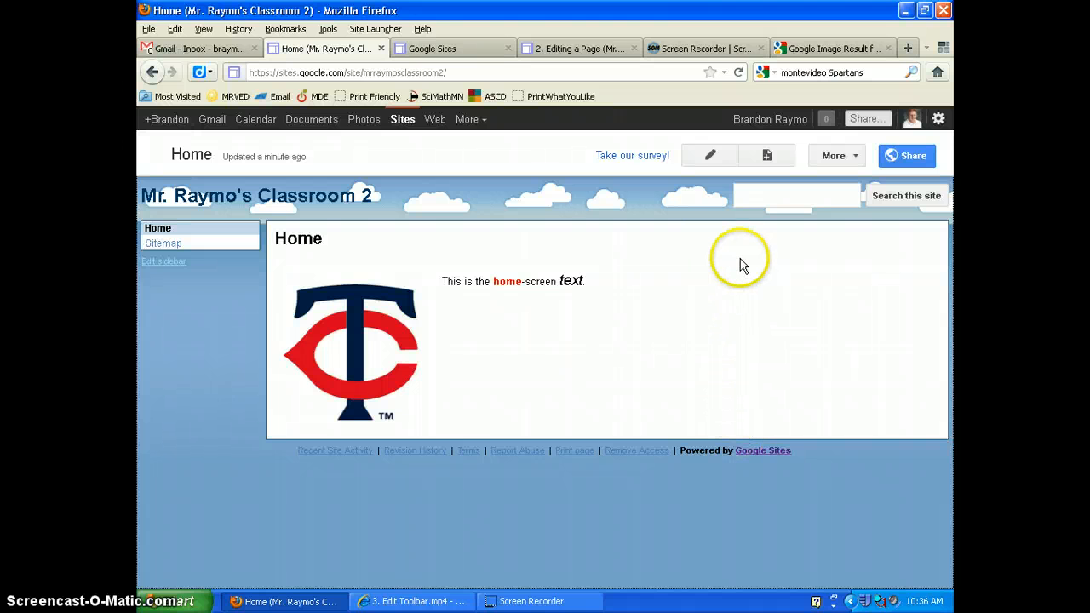
Step: Reopen the Home page for editing and delete the Twins logo from it
click(707, 157)
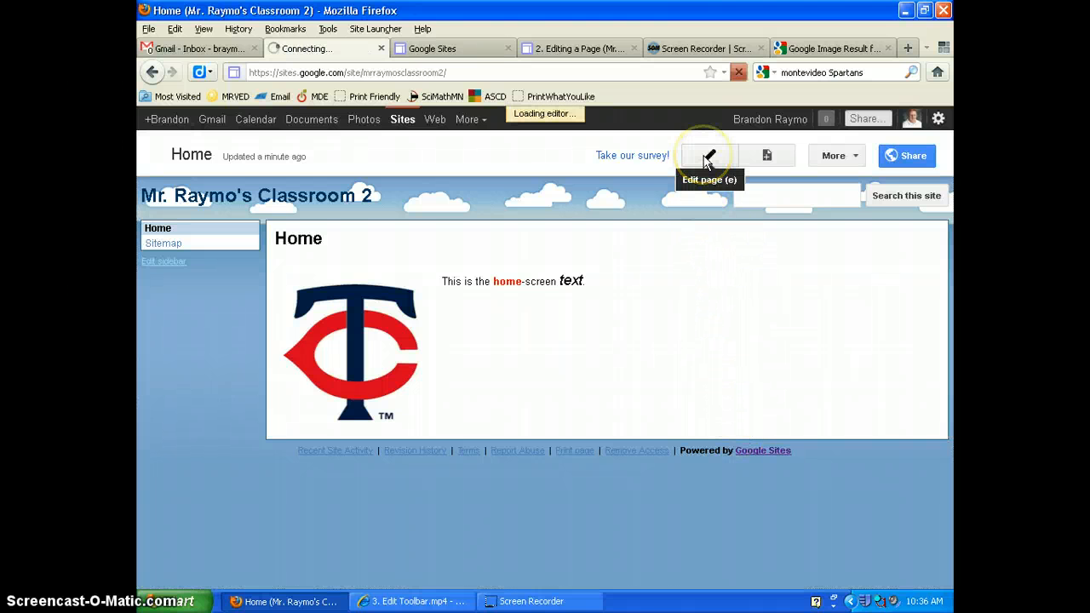
click(391, 419)
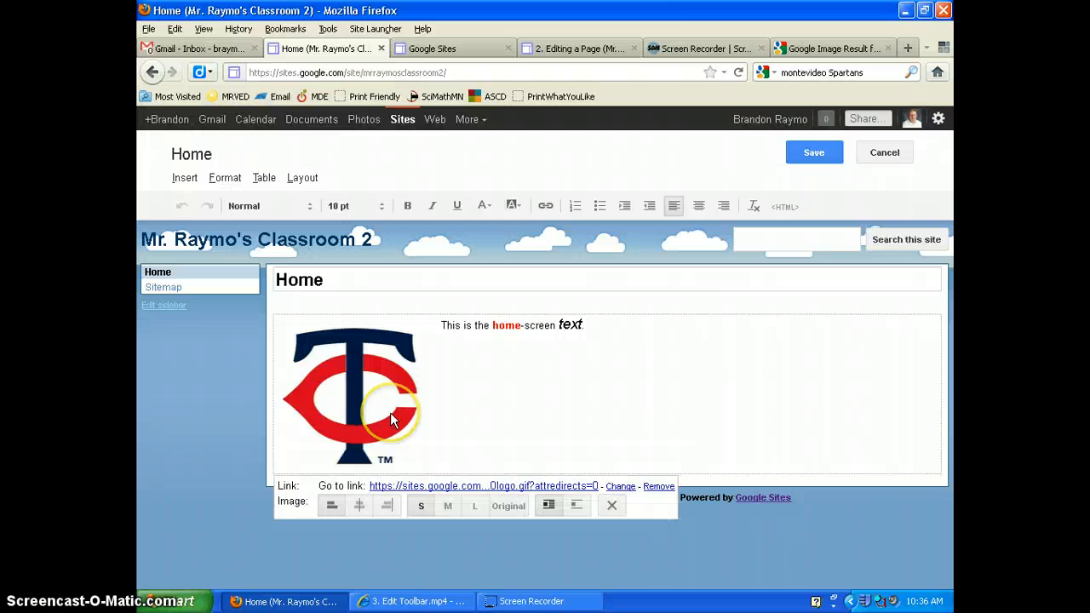
key(Delete)
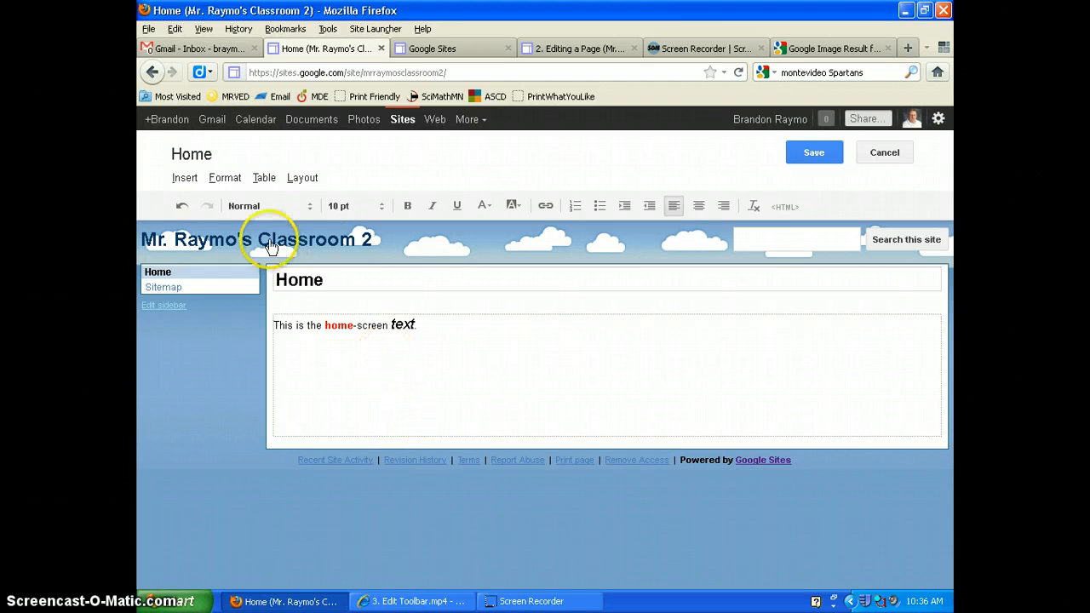
Step: Start inserting an image into the Home page, choosing a web address (URL) as its source
click(185, 178)
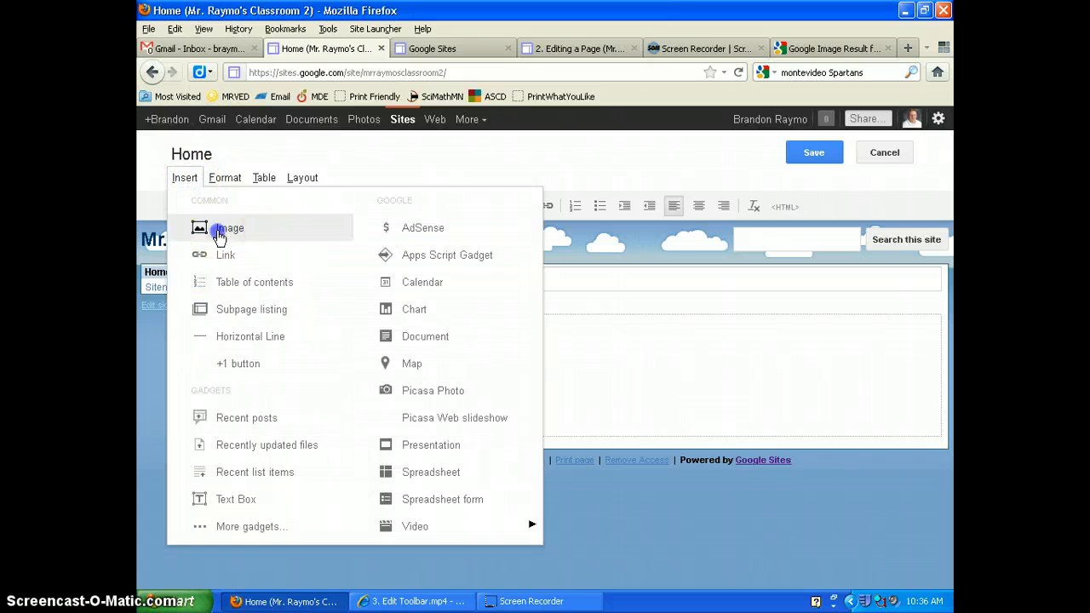
click(214, 224)
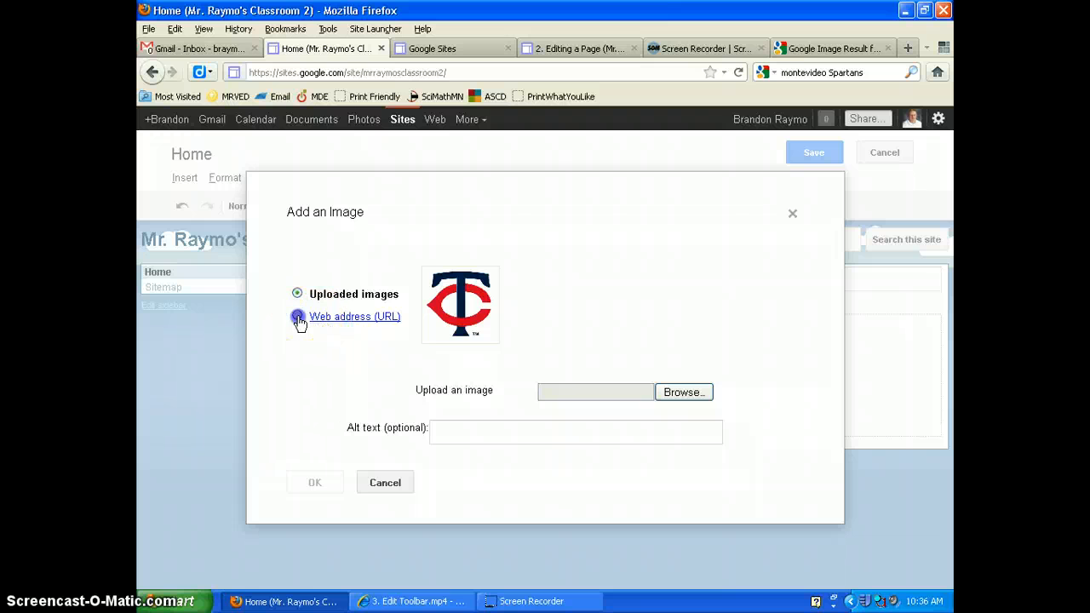
click(297, 316)
click(509, 272)
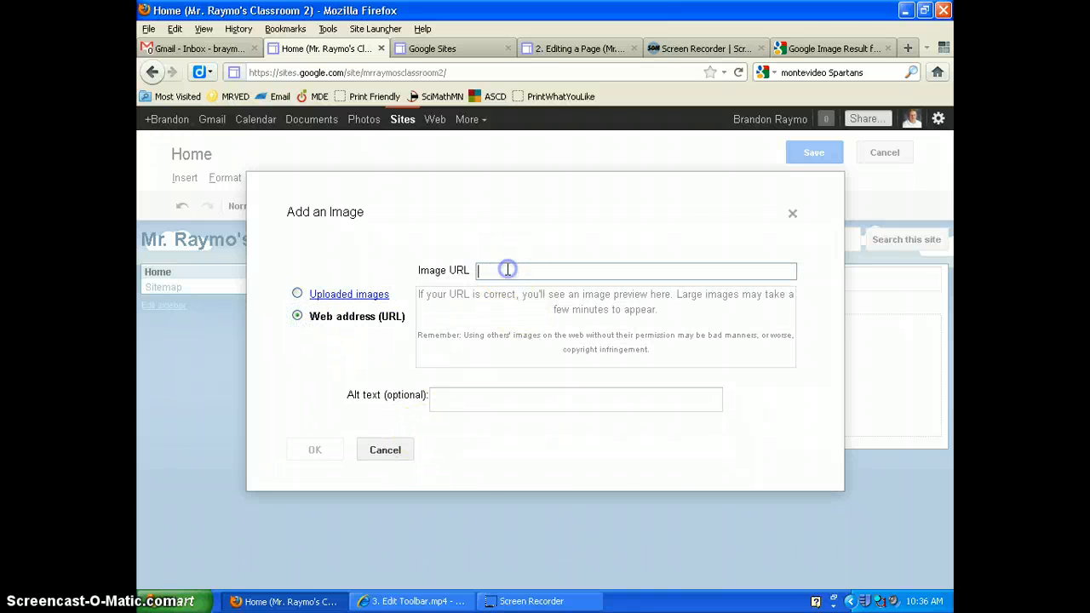
Step: Open the full-size Twins logo from the Google image result and copy its web address
click(833, 49)
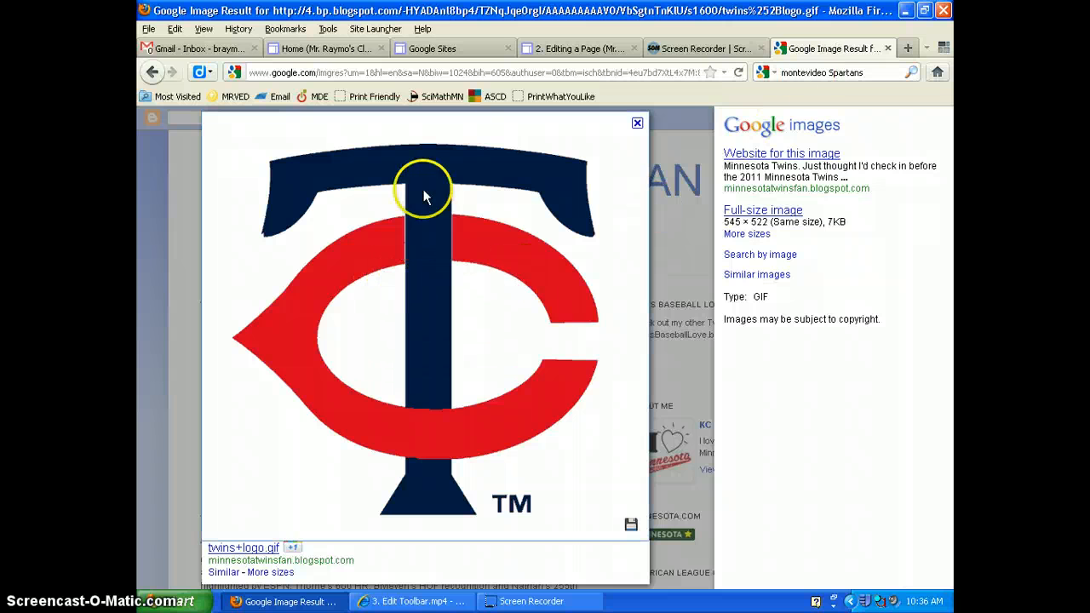
right_click(431, 270)
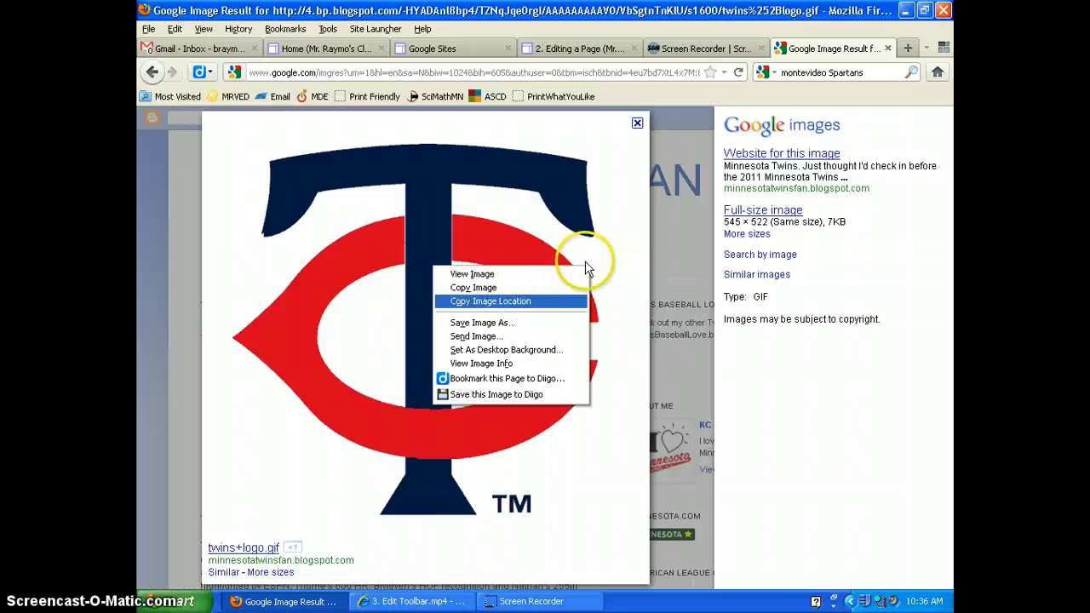
click(761, 209)
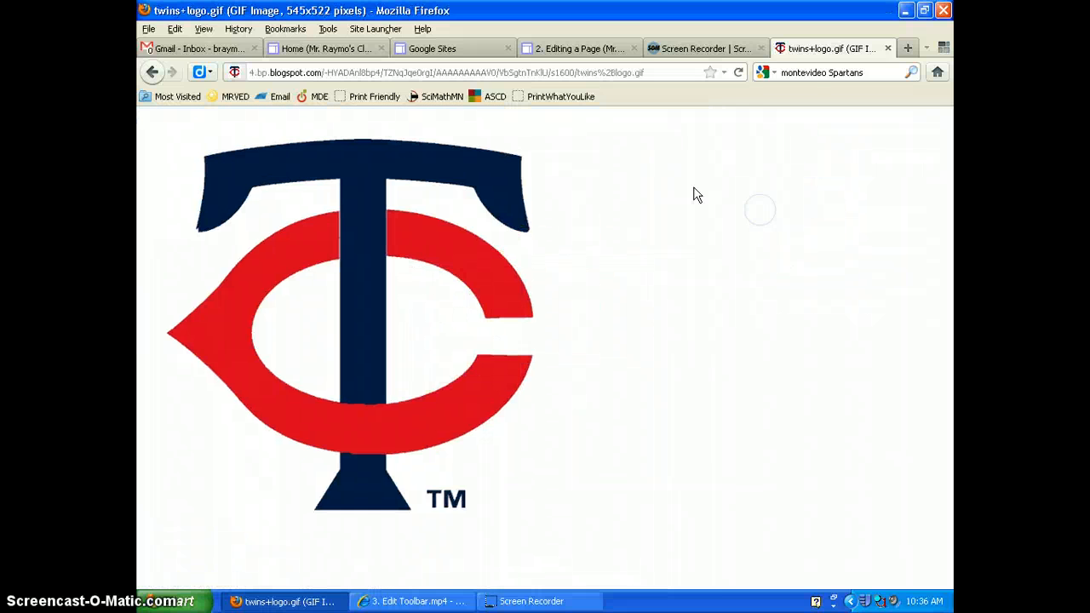
click(410, 72)
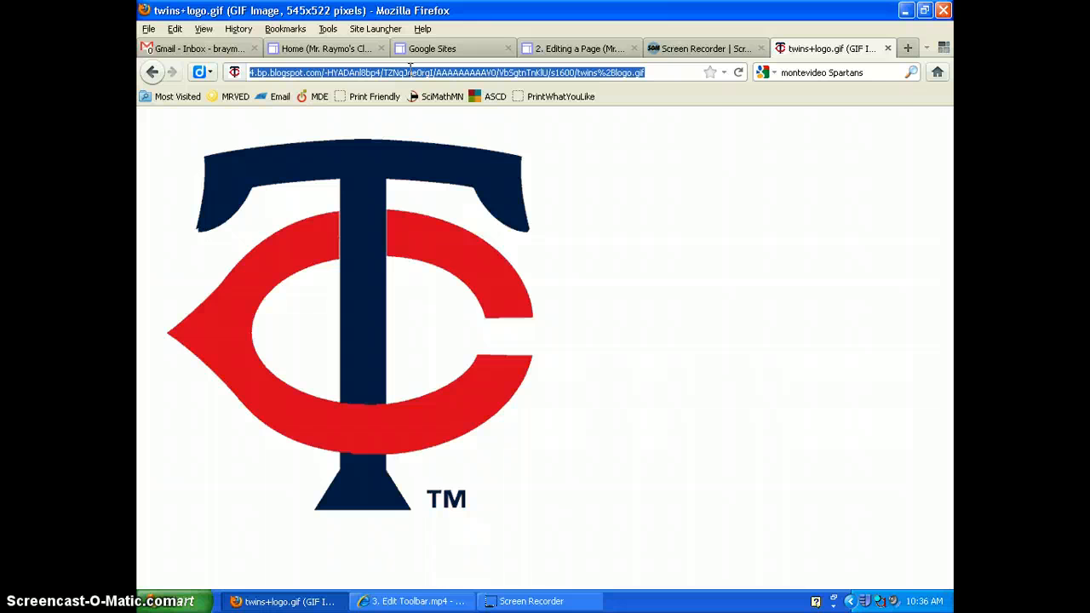
right_click(422, 73)
click(426, 114)
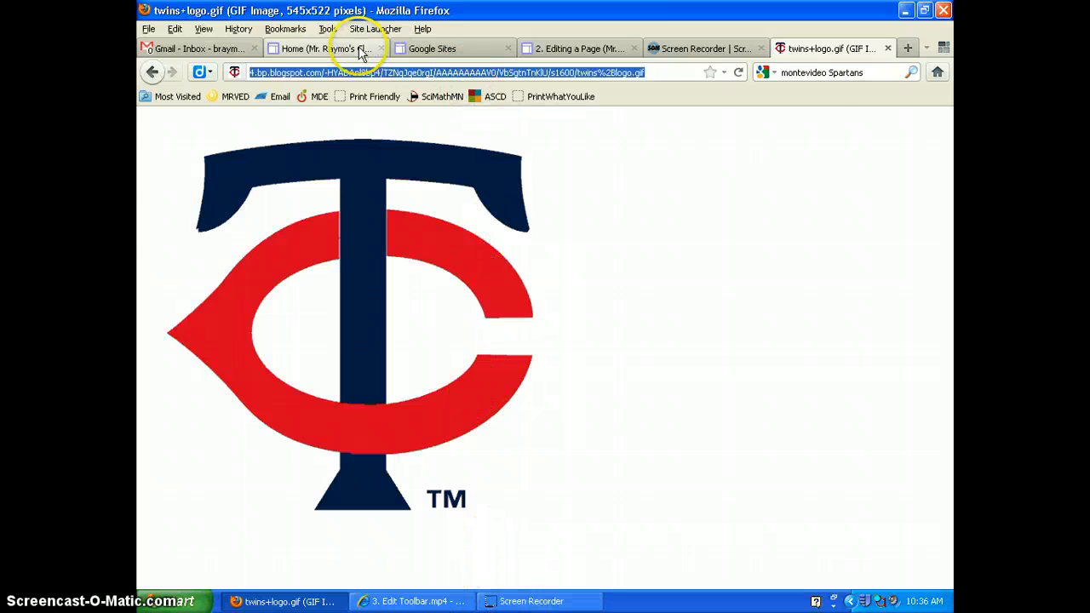
Step: Return to the Home page editor, paste the copied address as the image URL, and insert the logo
click(329, 49)
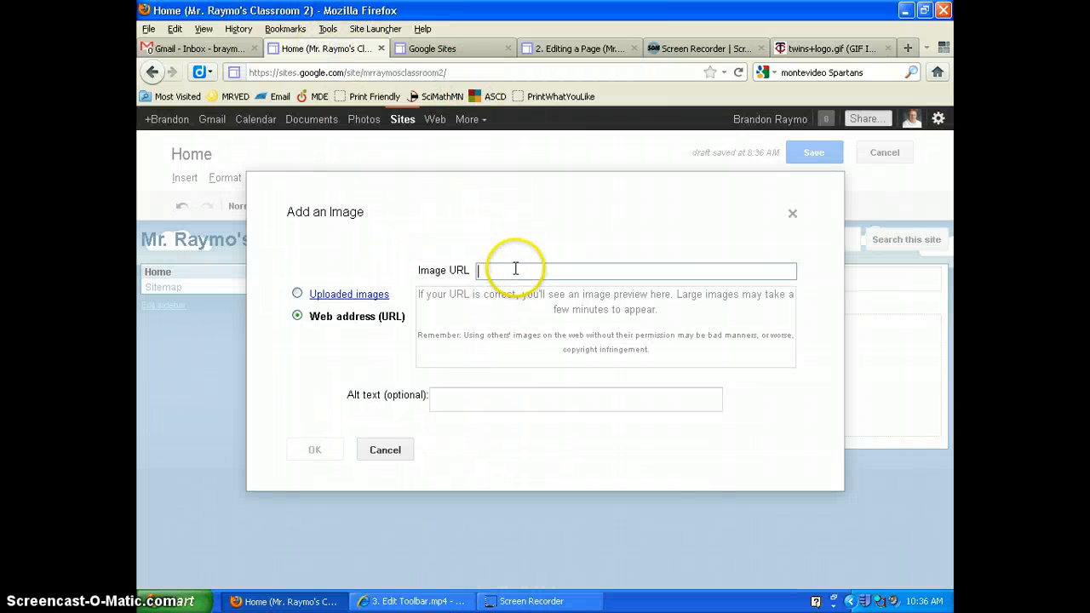
right_click(515, 269)
click(538, 327)
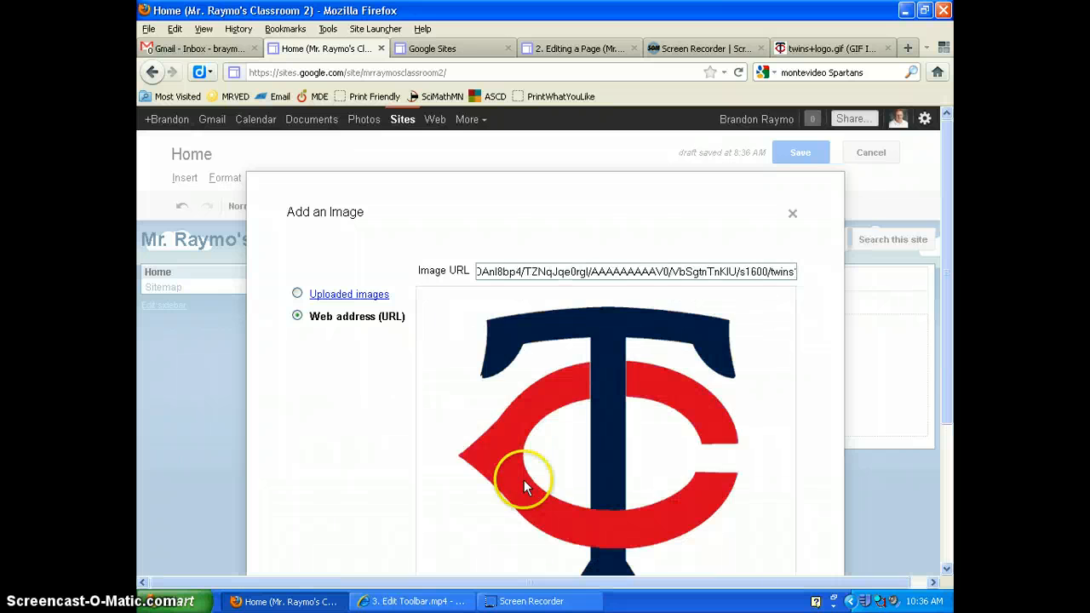
drag(949, 230, 951, 372)
click(314, 535)
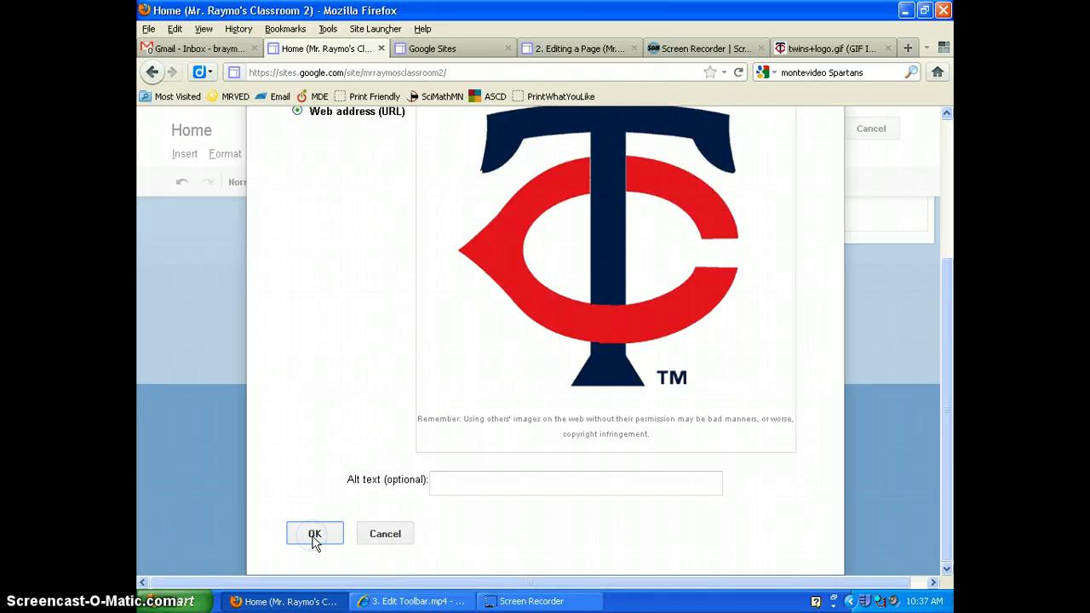
Step: Set the inserted logo to the small (S) size with text wrapping on, and save the Home page
scroll(538, 431, up, 2)
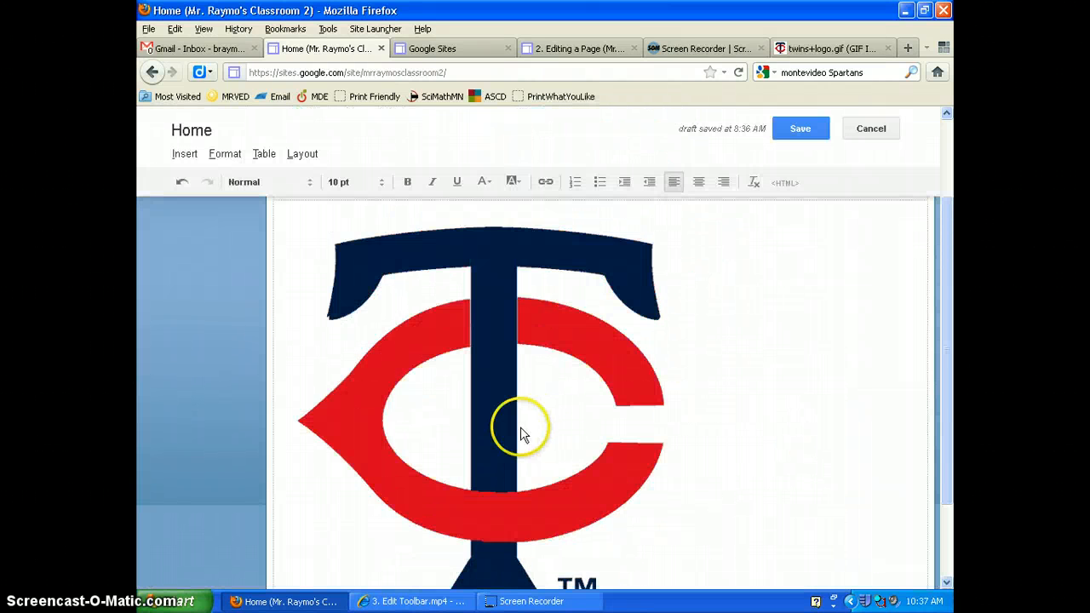
scroll(522, 434, down, 2)
click(421, 559)
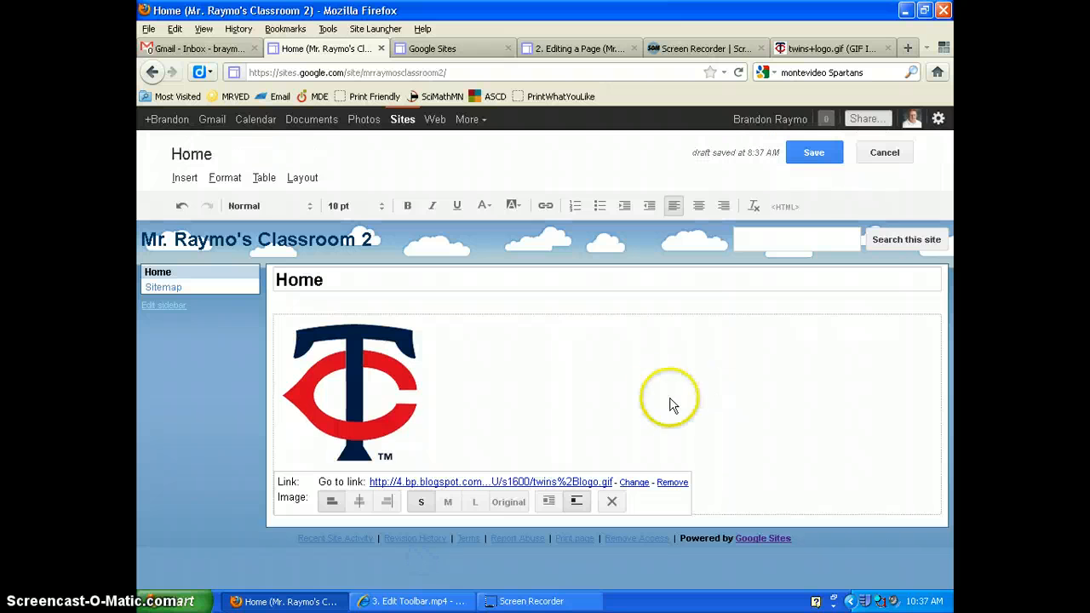
click(548, 501)
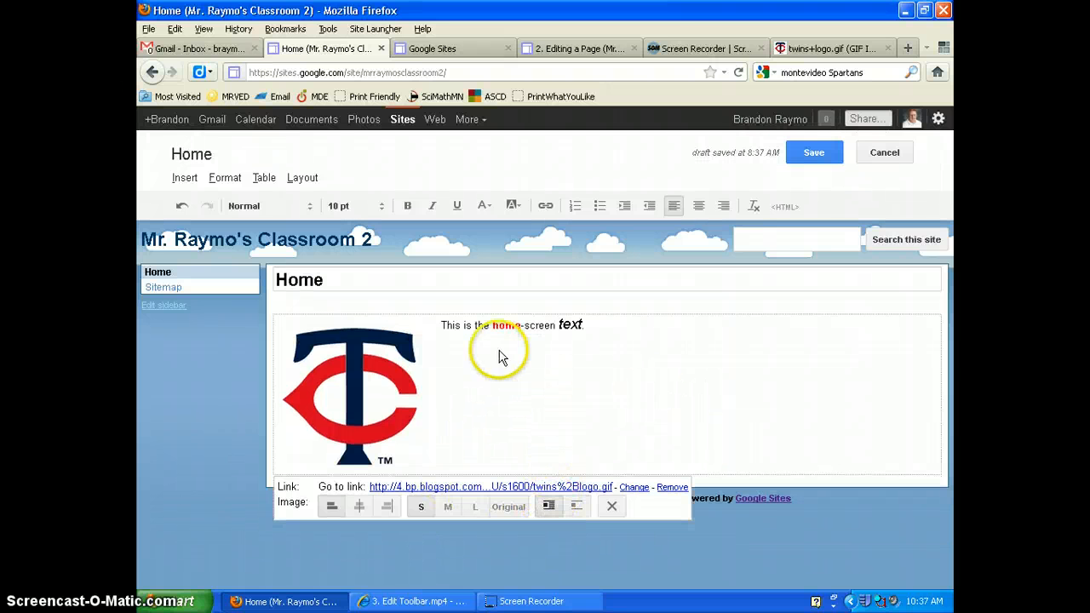
click(812, 151)
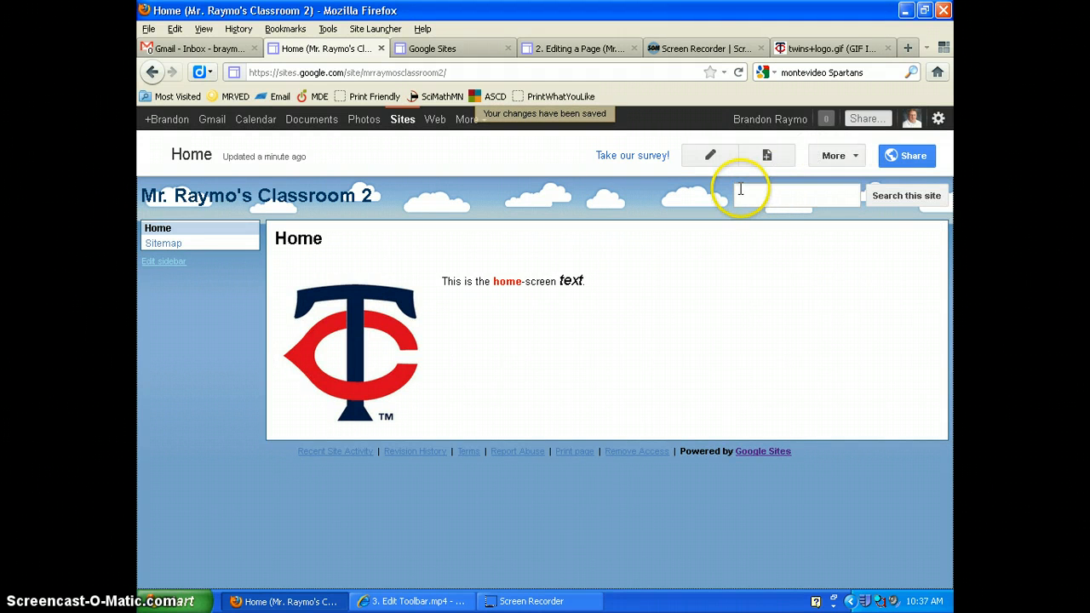
Step: Reopen the Home page for editing and show the available insert options
click(709, 158)
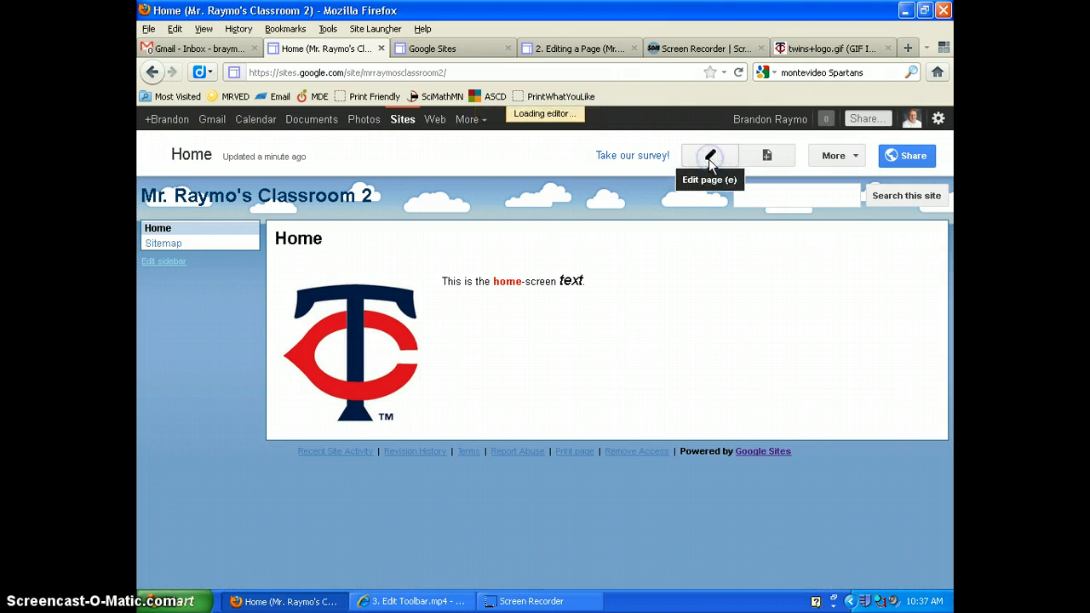
click(184, 178)
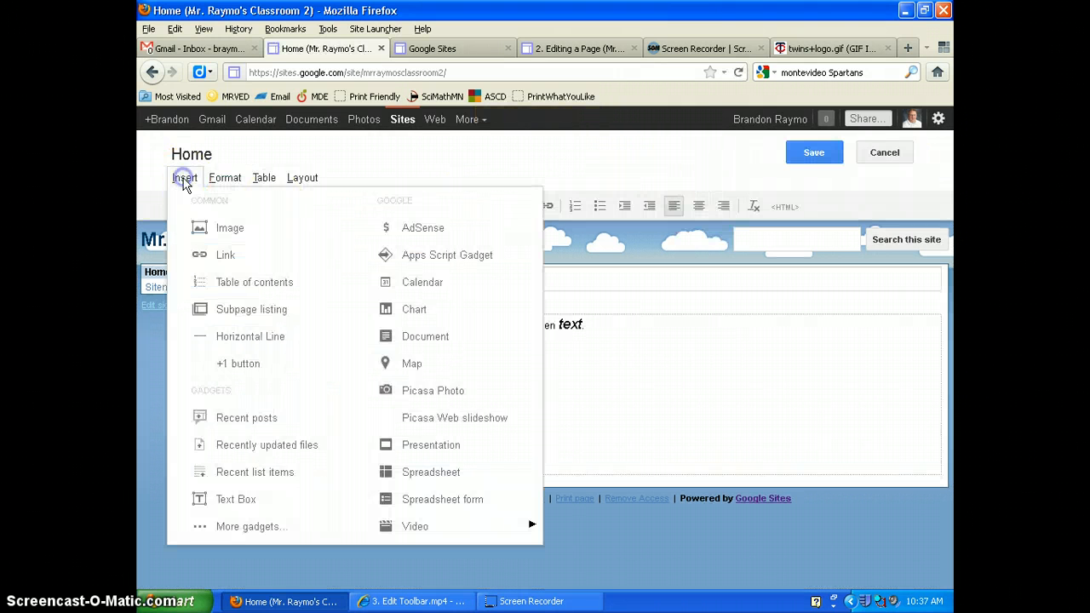
click(184, 180)
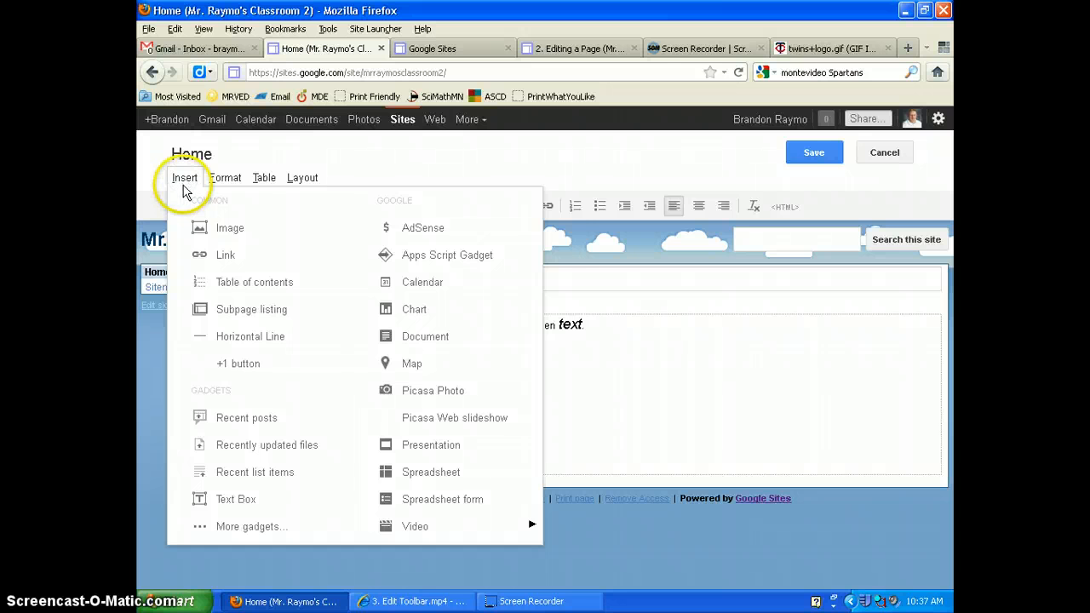
Step: Switch to the Google image tab, search the web for "minnesota twins", and open the official Minnesota Twins site
click(814, 49)
click(150, 74)
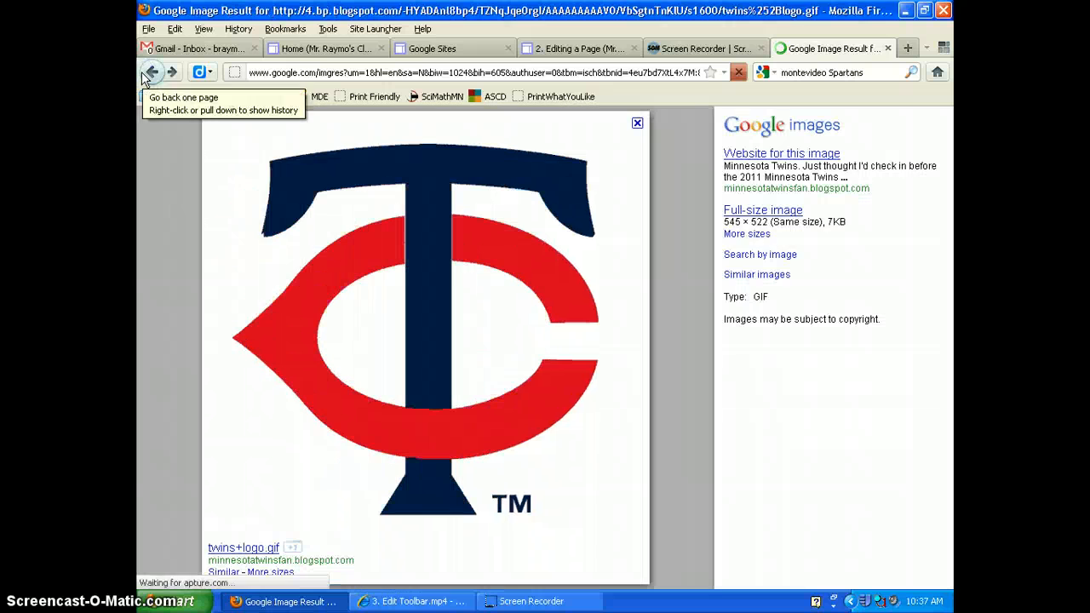
click(150, 74)
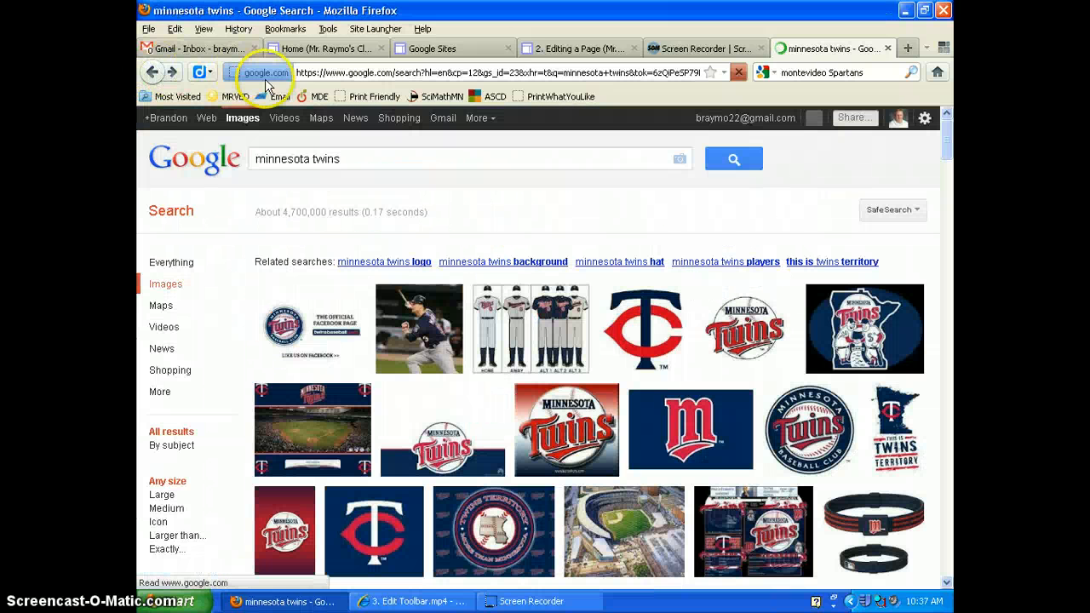
click(183, 160)
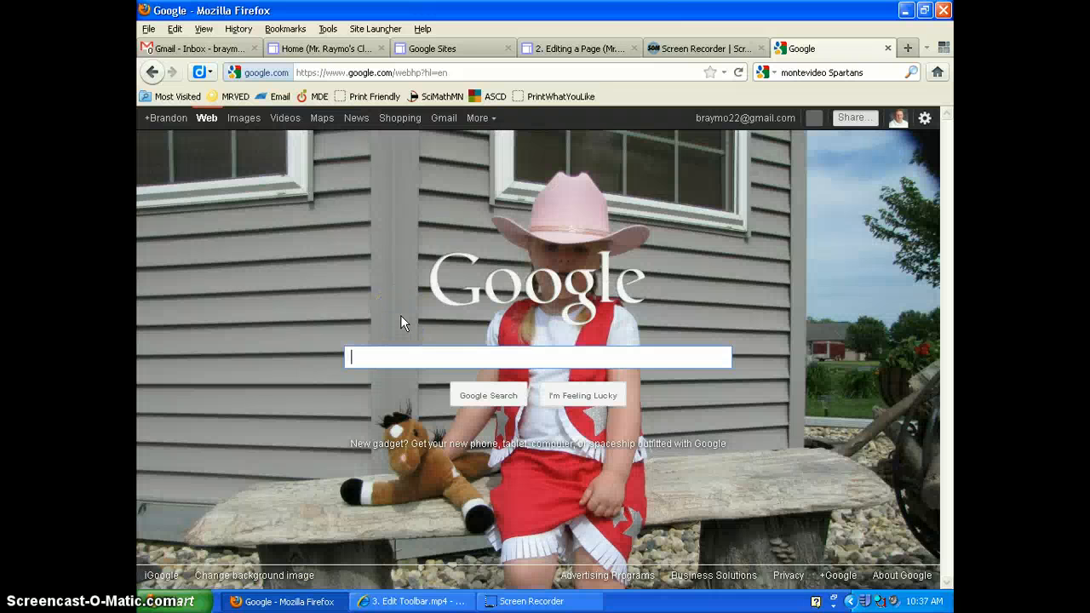
text(minnesota tw)
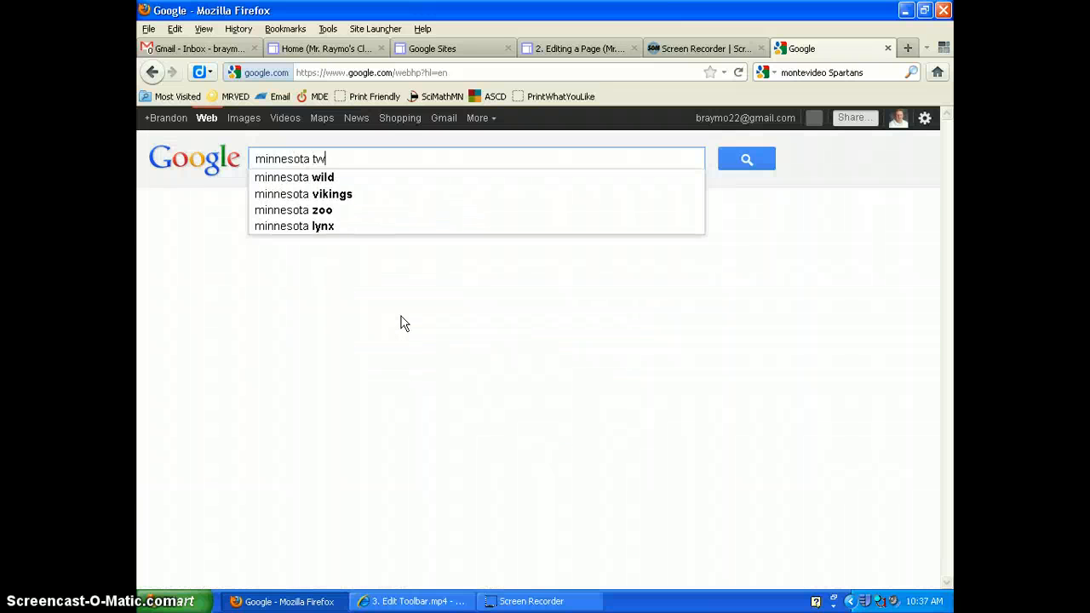
text(ins)
key(Return)
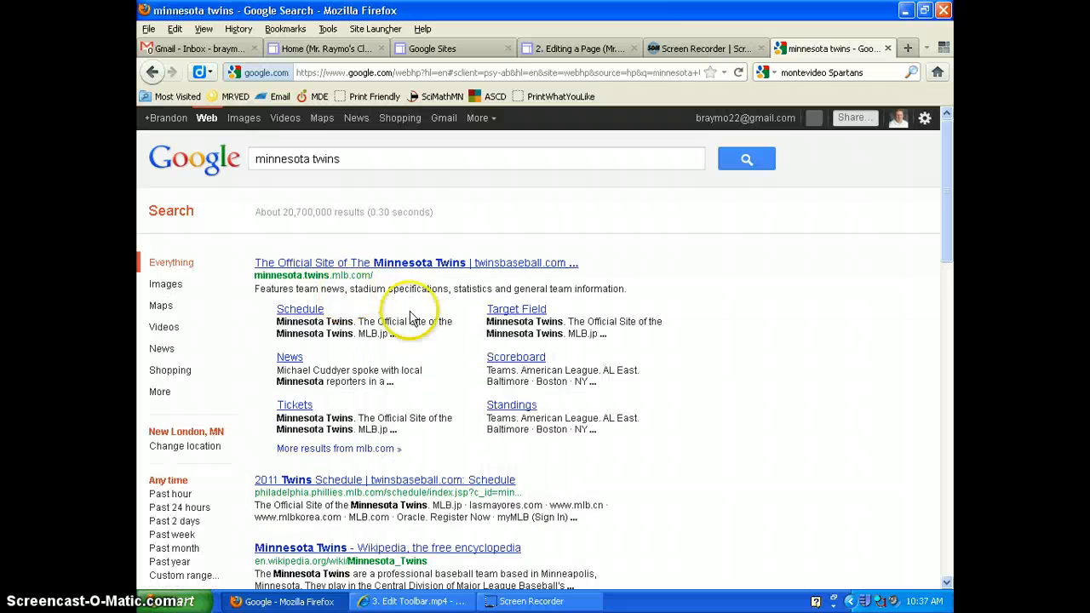
click(384, 267)
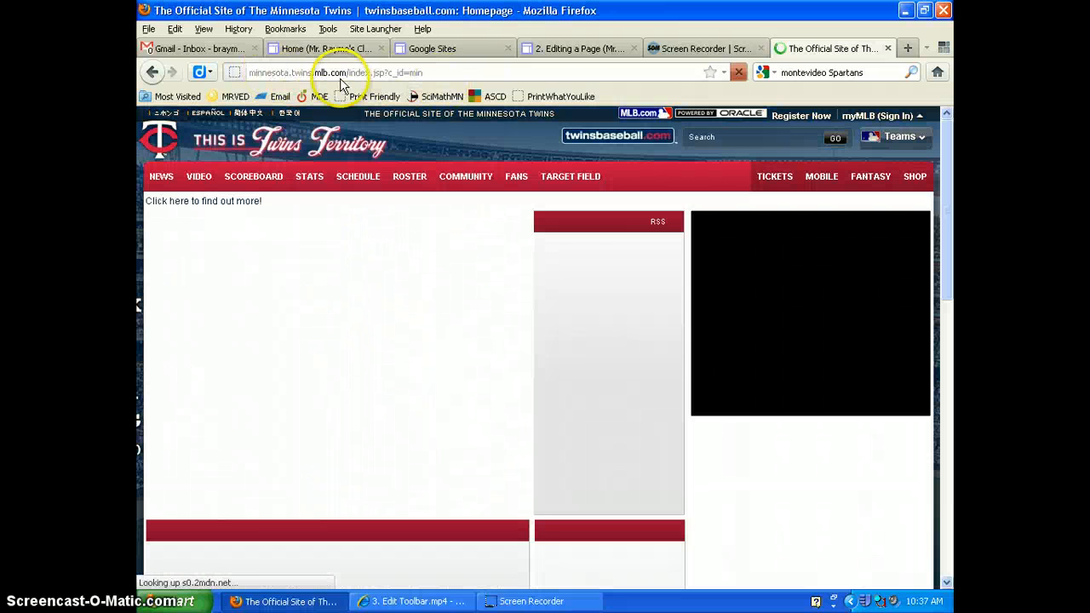
Step: Copy the web address of the official Minnesota Twins site
click(313, 73)
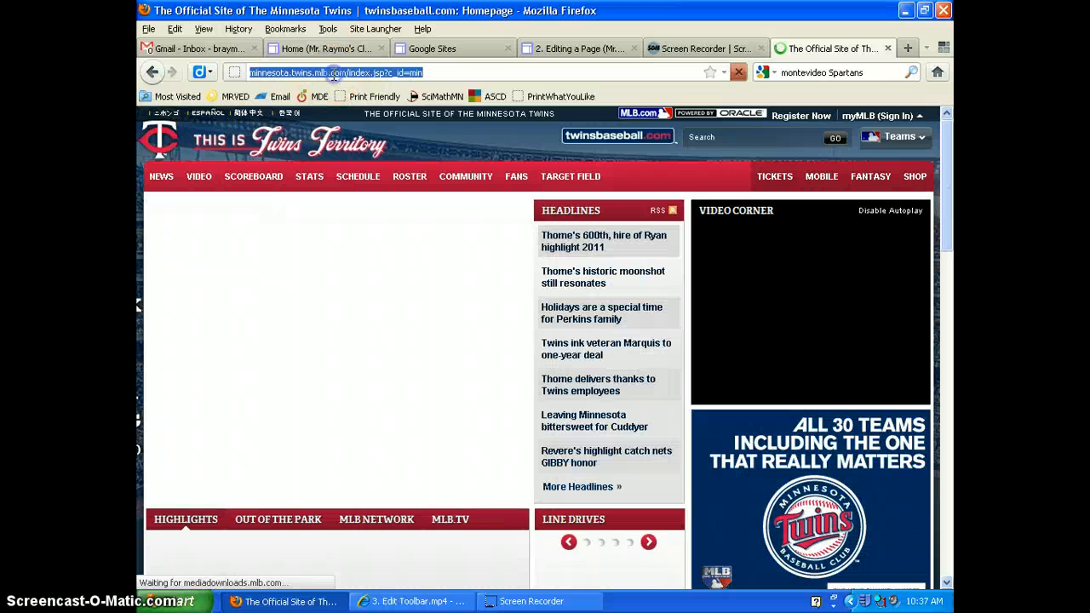
right_click(294, 71)
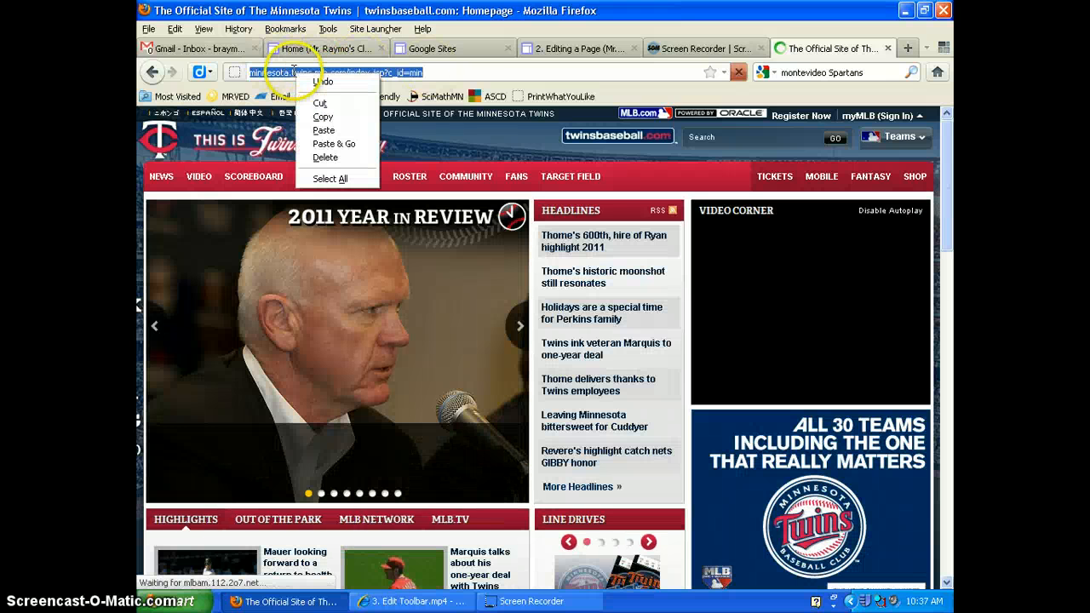
click(321, 116)
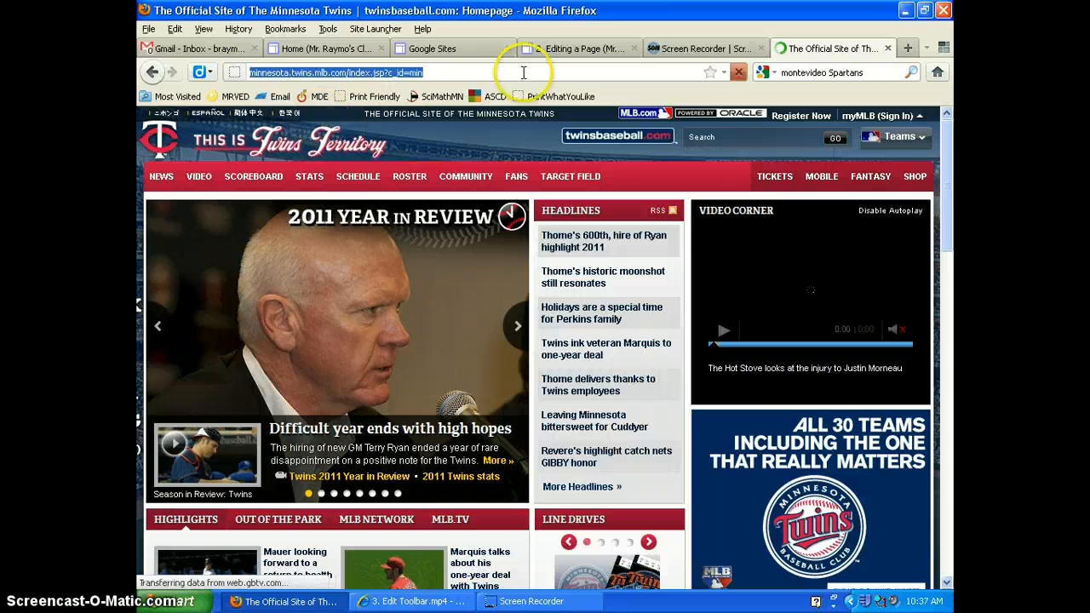
Step: Return to the Home page editor and add the line "Minnesota Twins Home Page" below the existing text
click(316, 49)
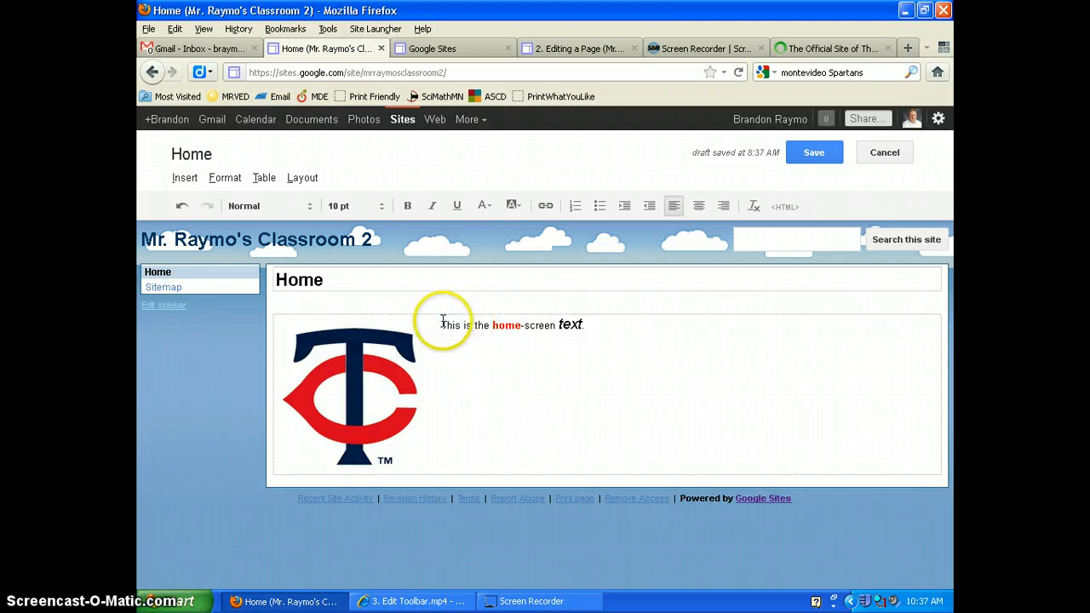
click(598, 332)
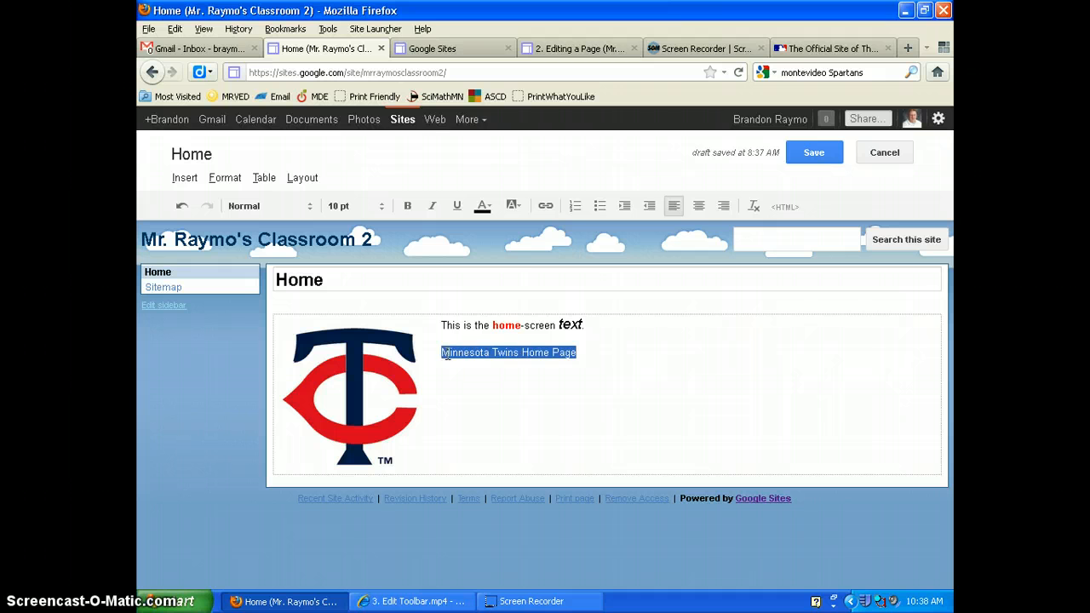
click(547, 207)
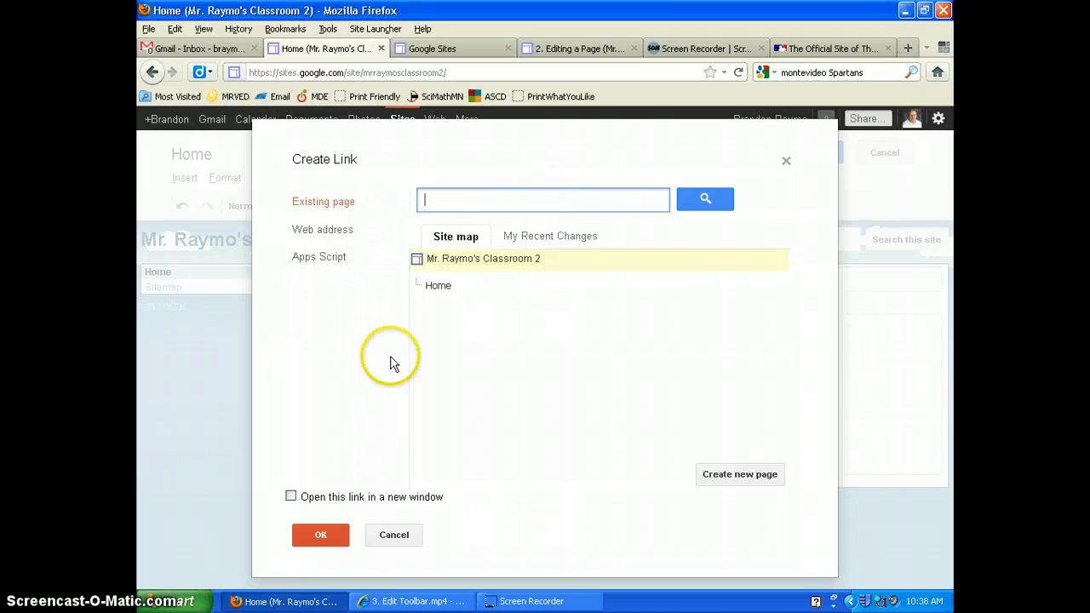
click(326, 233)
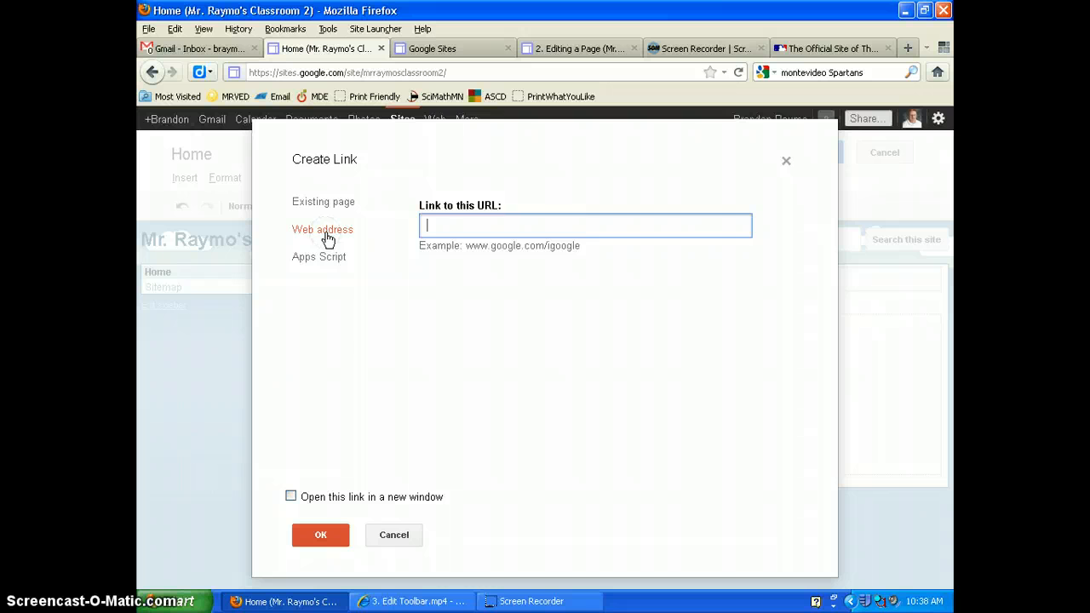
click(331, 204)
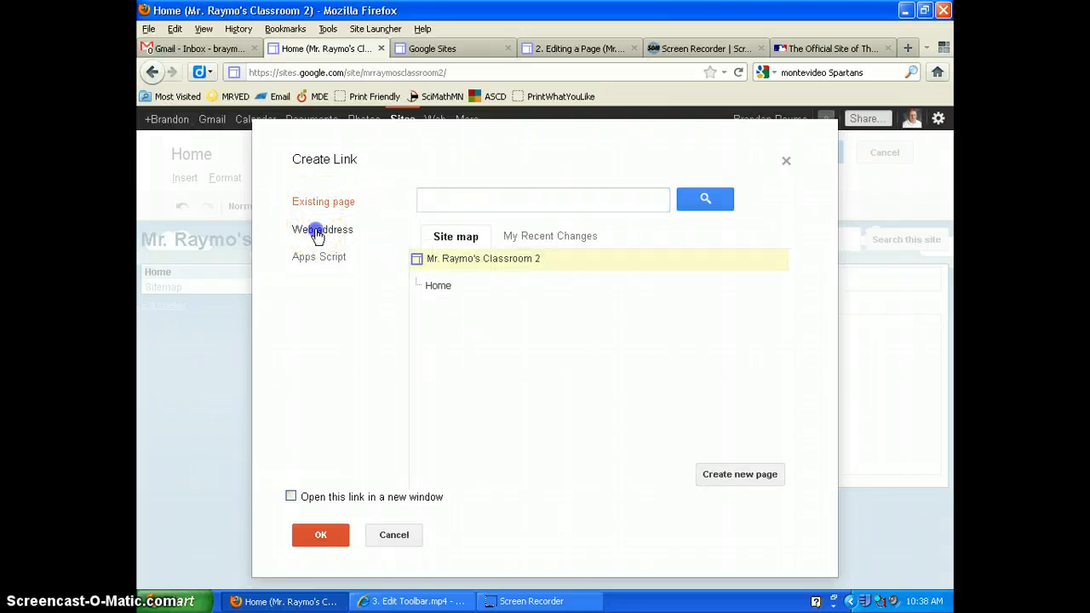
click(318, 229)
right_click(455, 223)
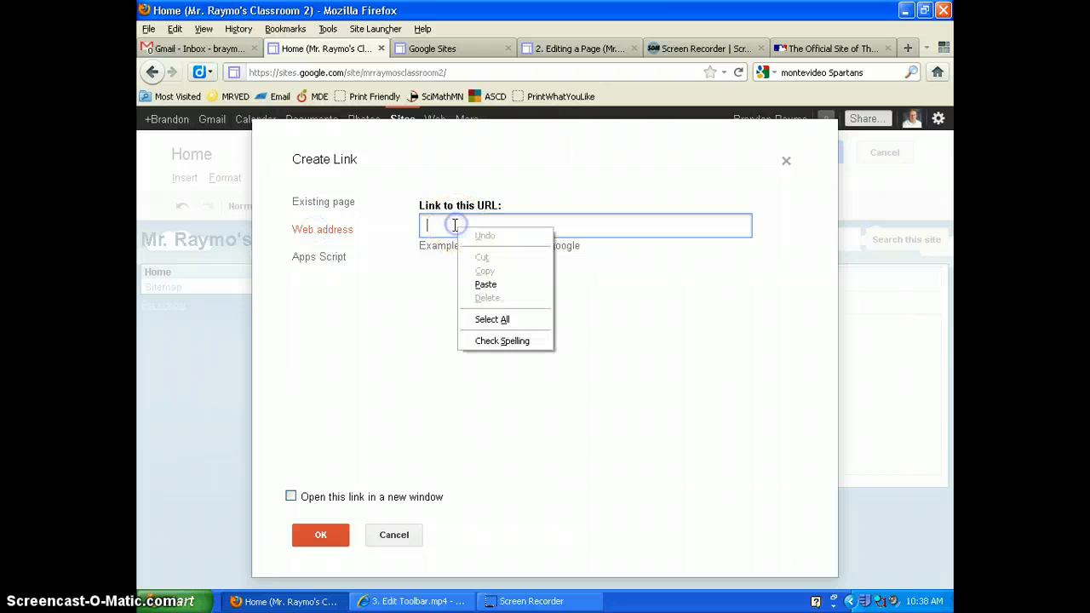
click(485, 283)
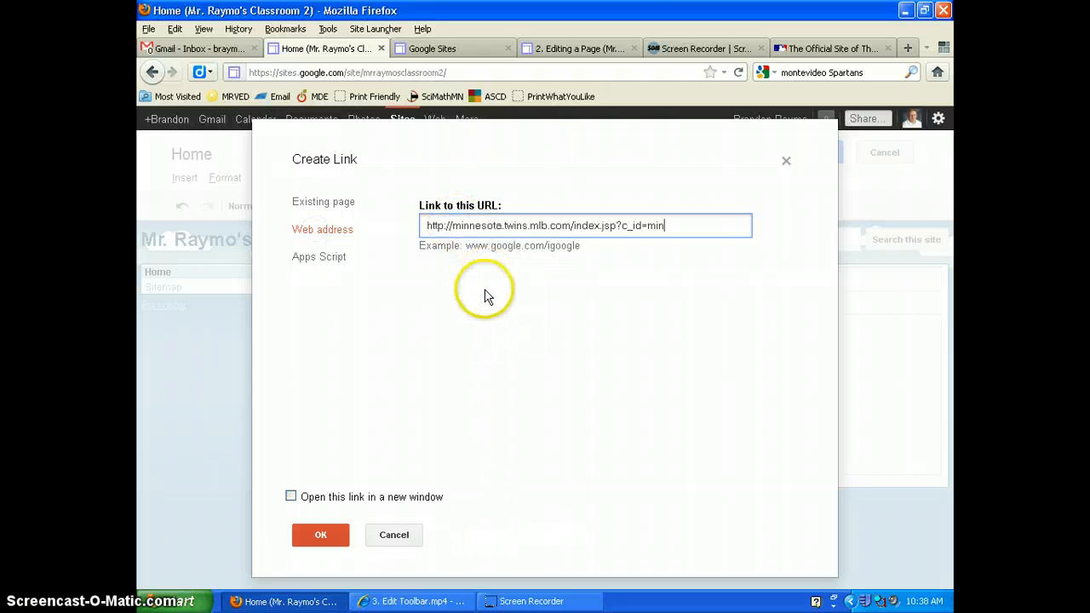
click(291, 498)
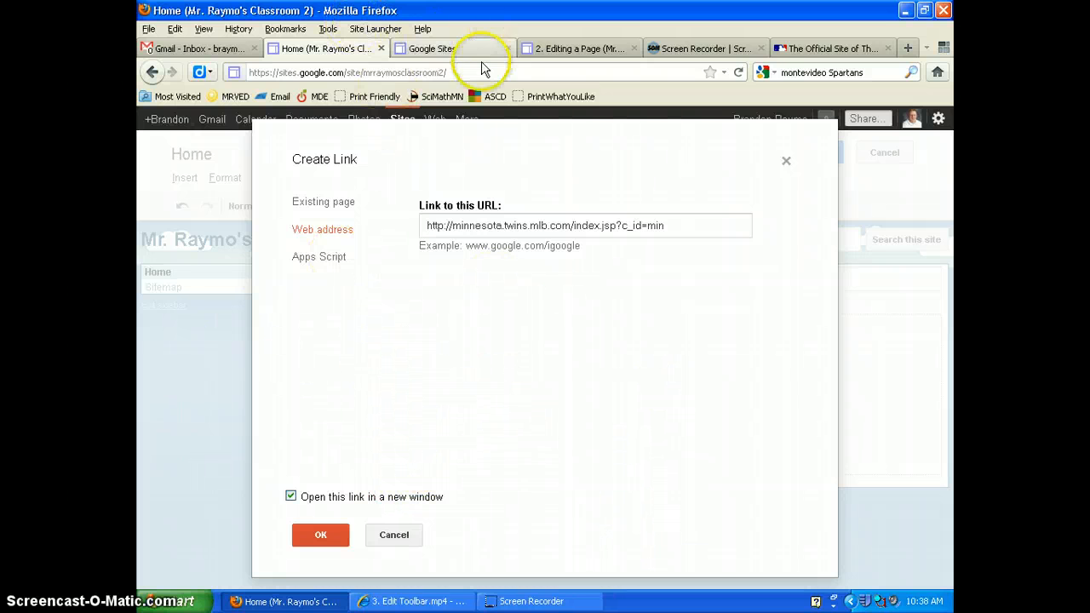
click(354, 534)
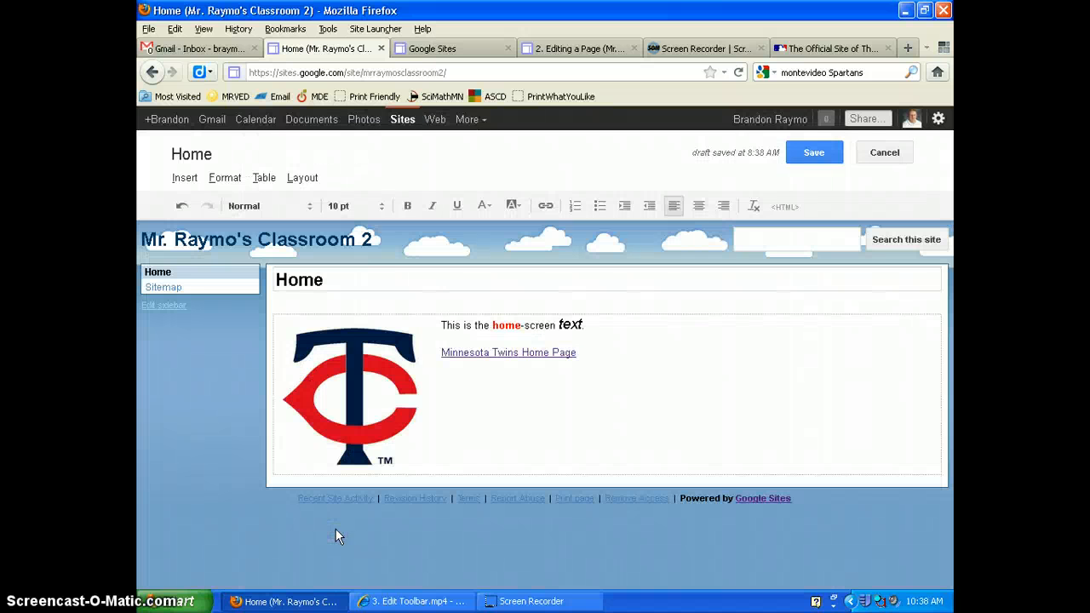
Step: Save the Home page, test the "Minnesota Twins Home Page" link, and close the page it opens
click(815, 151)
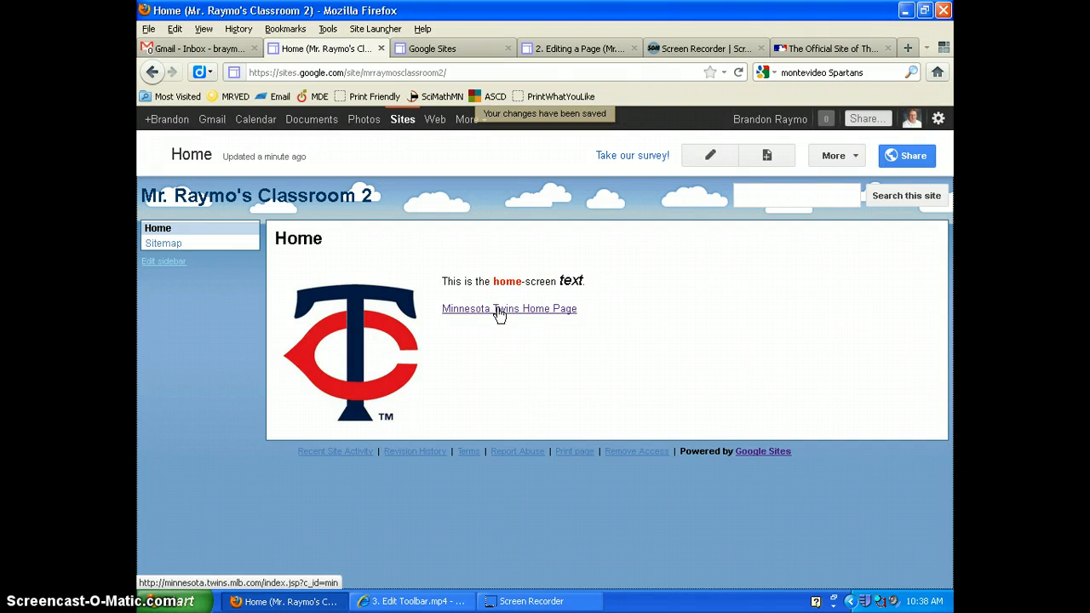
click(499, 311)
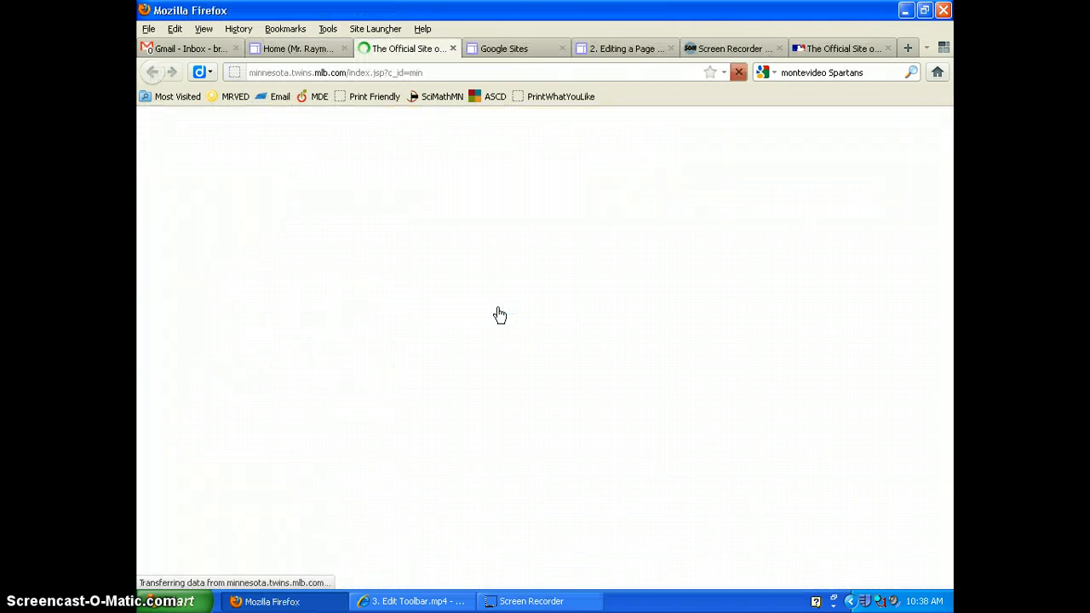
click(454, 49)
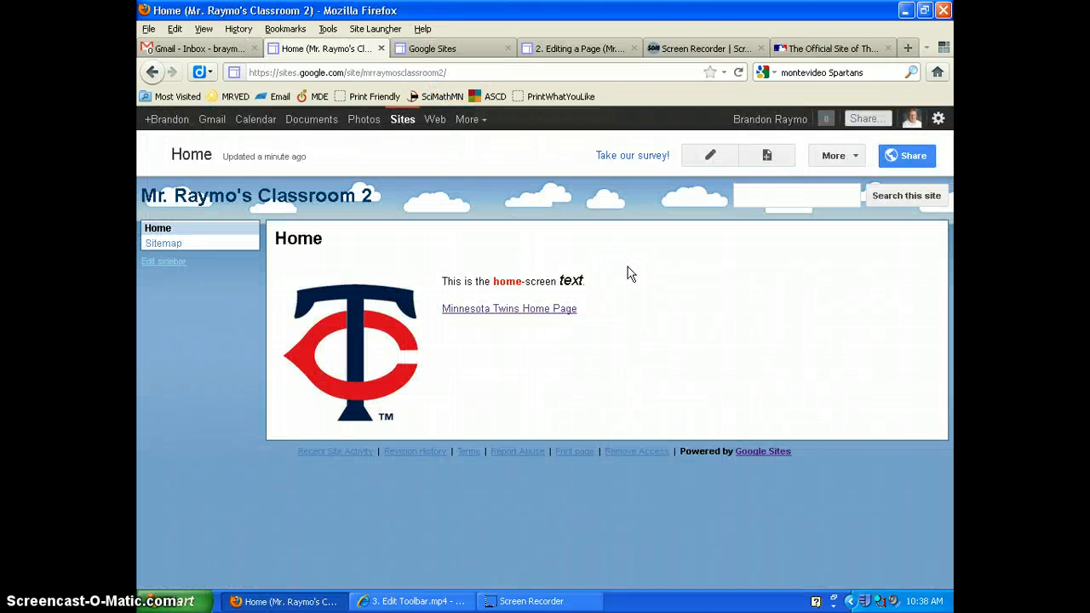